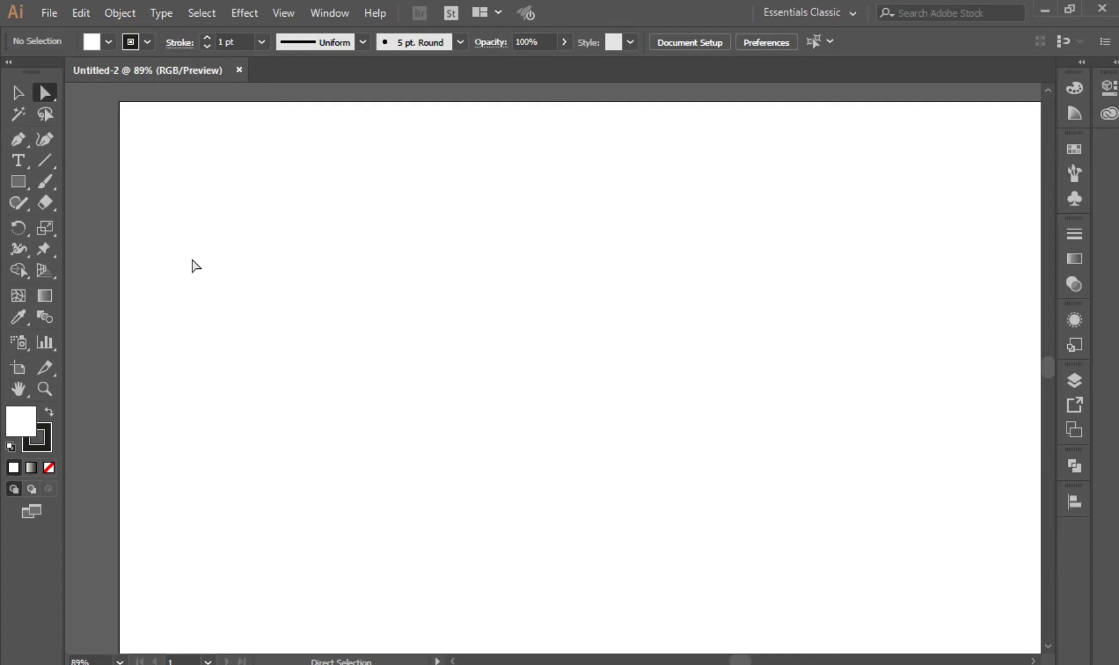
Step: Place the whatsapp-logo-icon-vector-27990484 image on the artboard as a linked file and deselect it
left_click(46, 10)
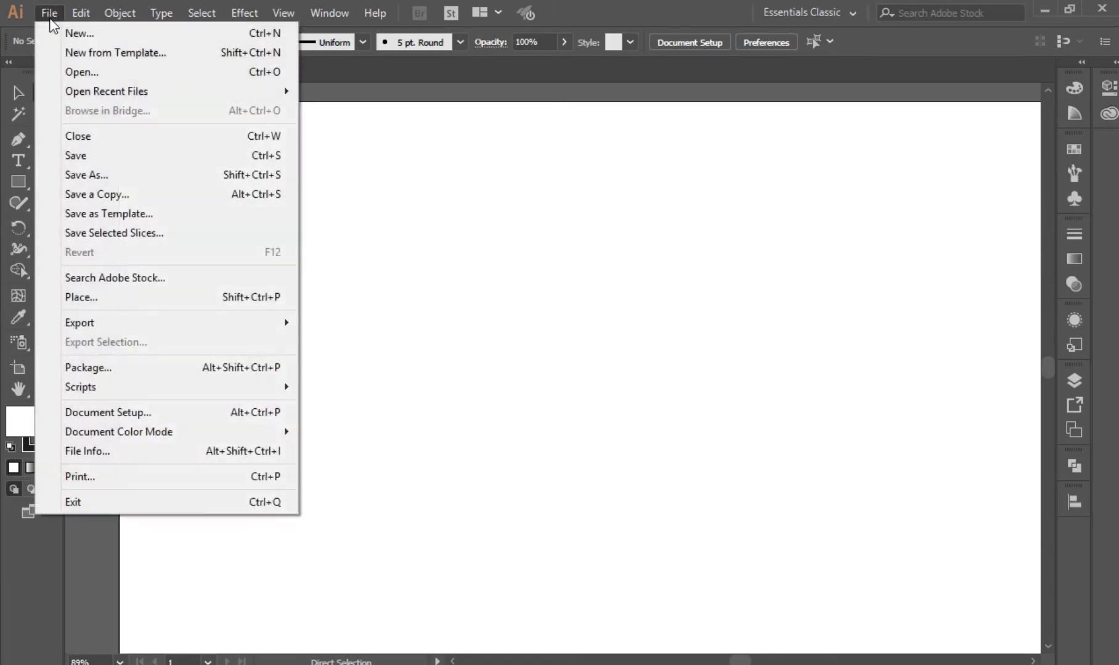
left_click(93, 299)
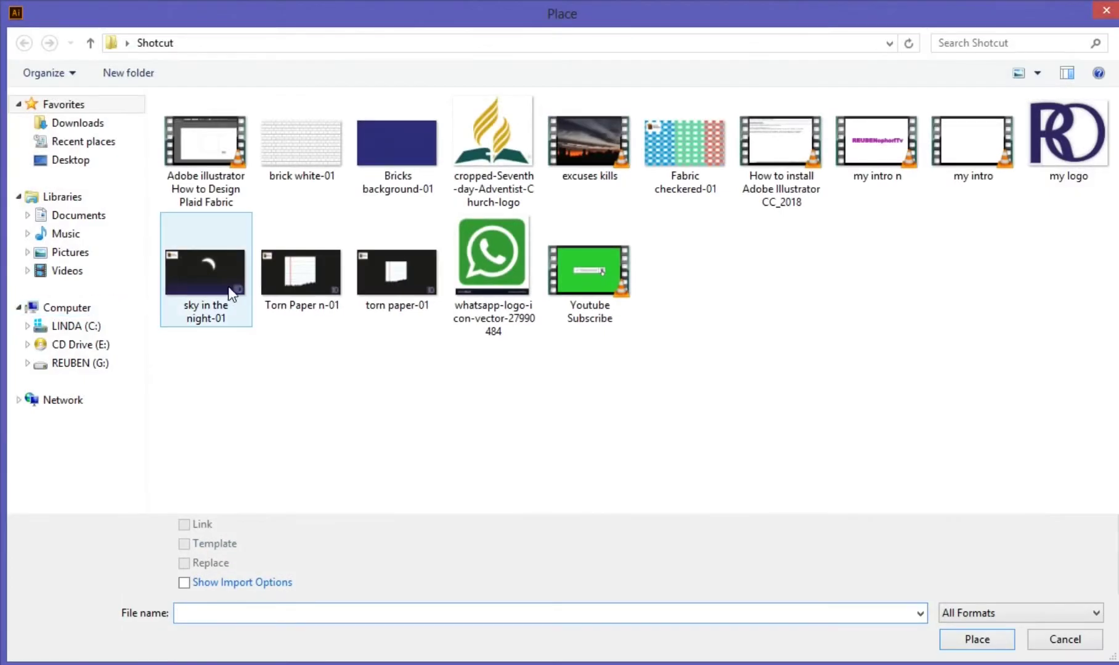
left_click(491, 250)
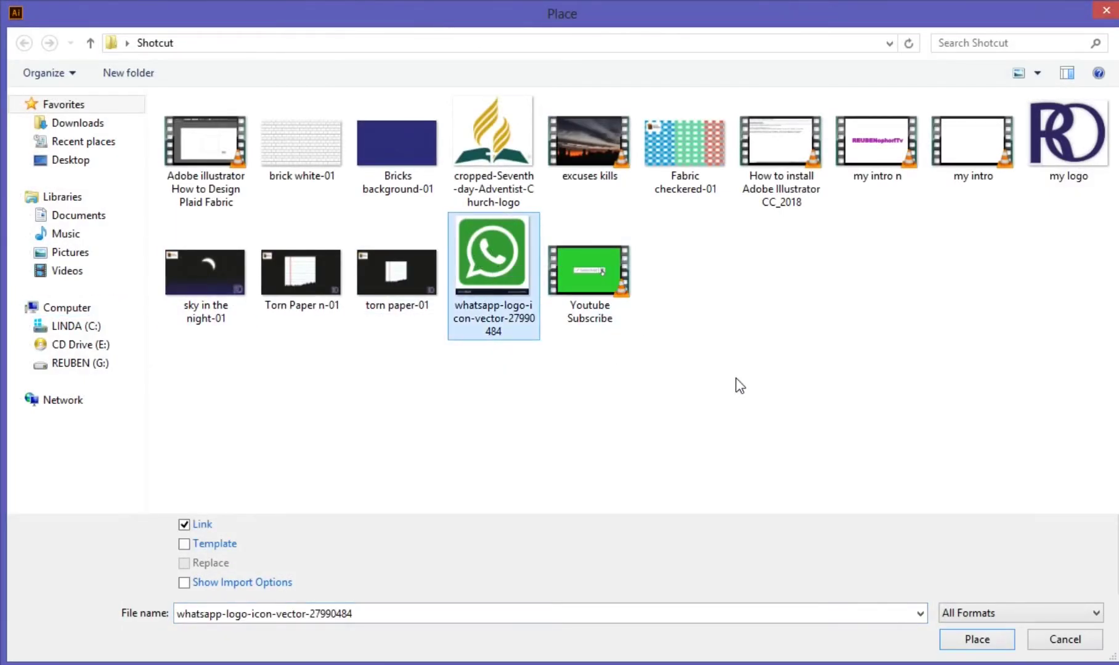
left_click(972, 644)
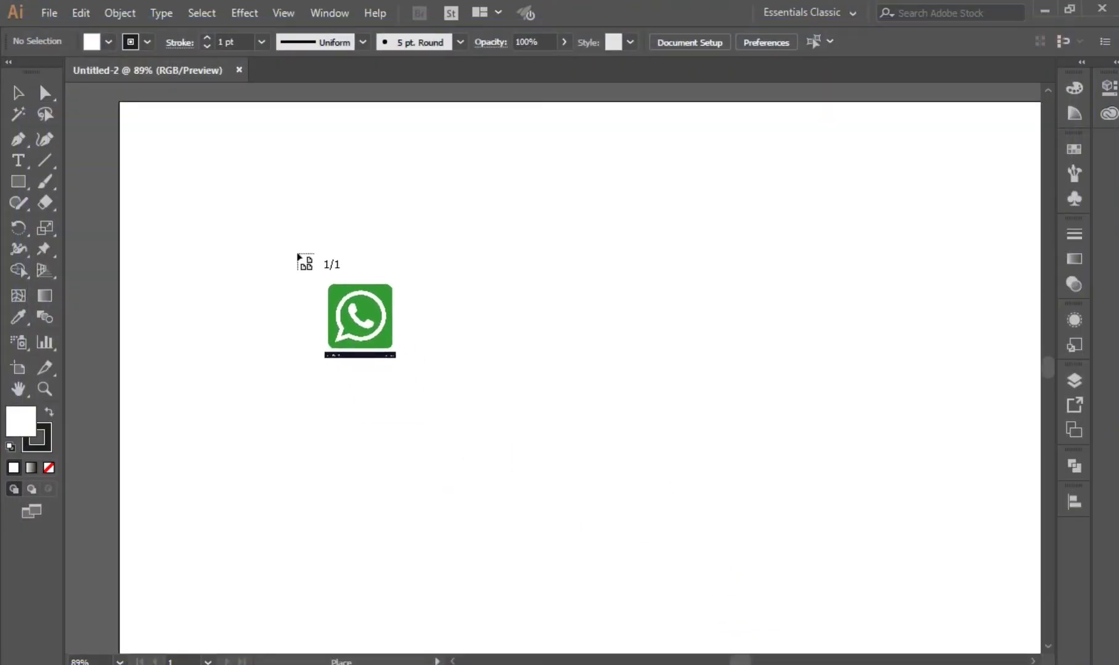
left_click_drag(296, 253, 514, 487)
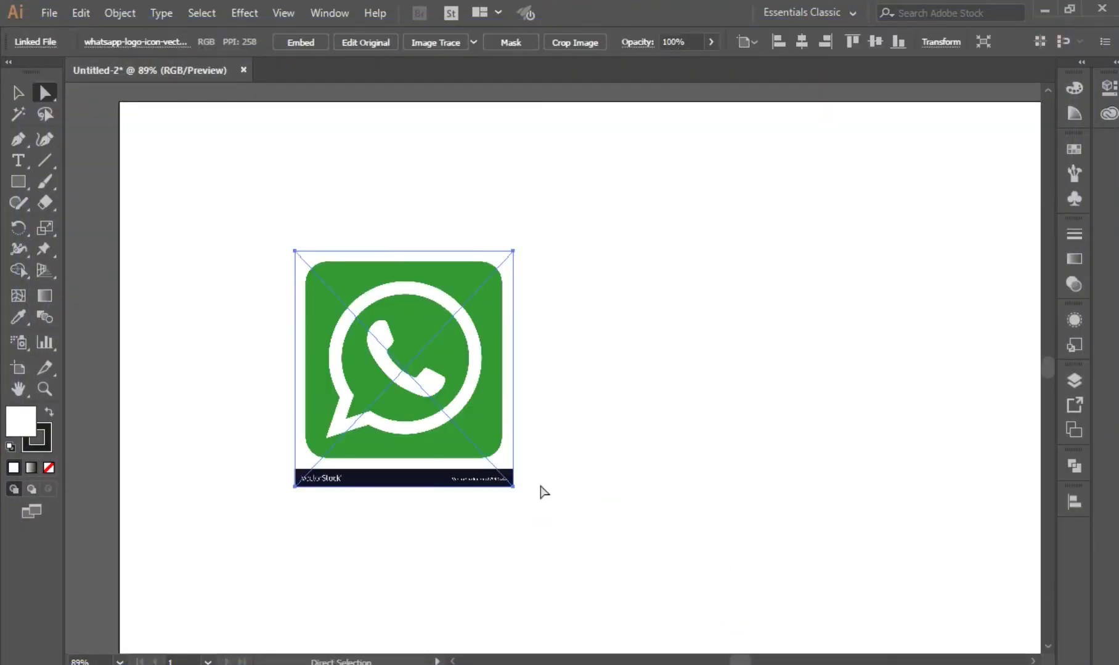
left_click(531, 445)
left_click(412, 388)
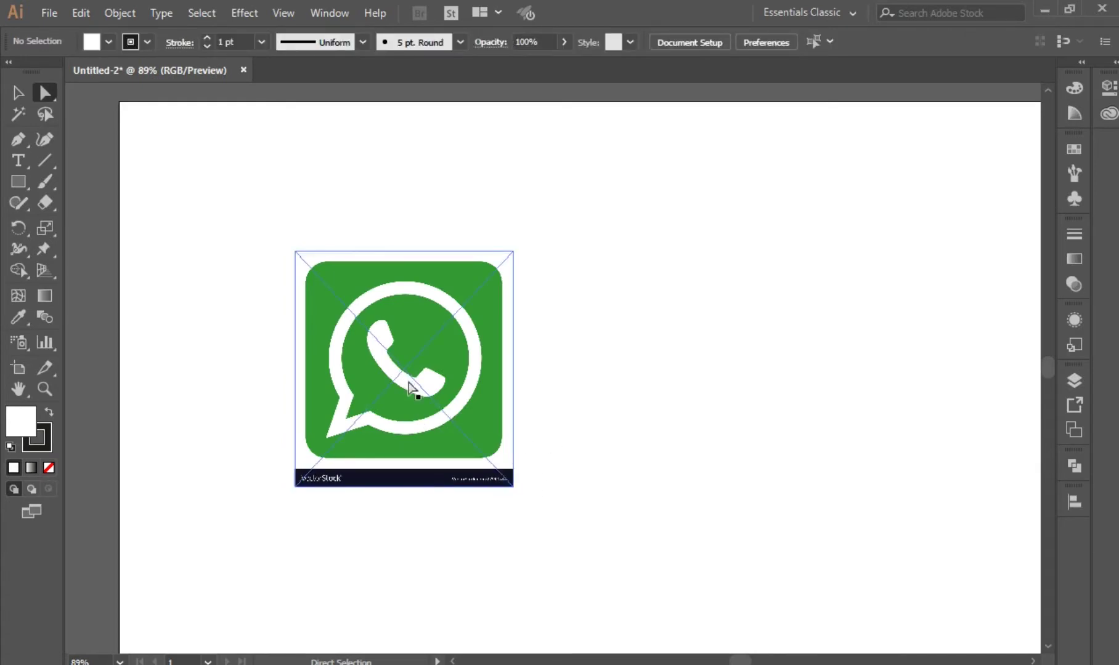
left_click(584, 443)
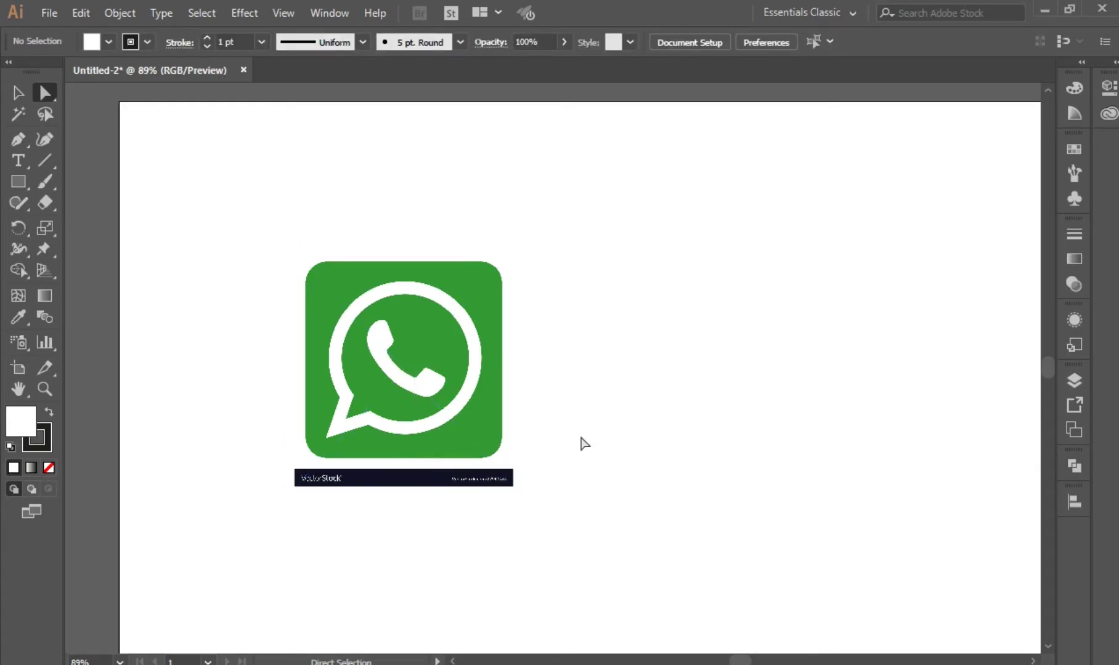
Step: Move the placed logo image horizontally toward the middle of the artboard
left_click(355, 300)
left_click_drag(410, 283, 571, 287)
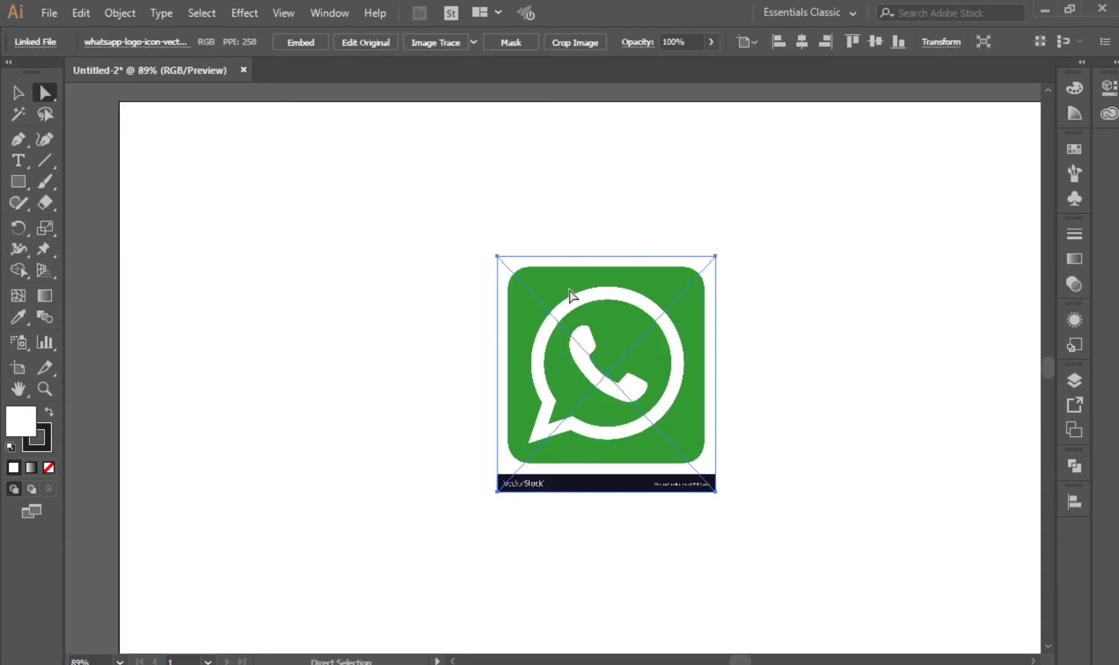
left_click(777, 358)
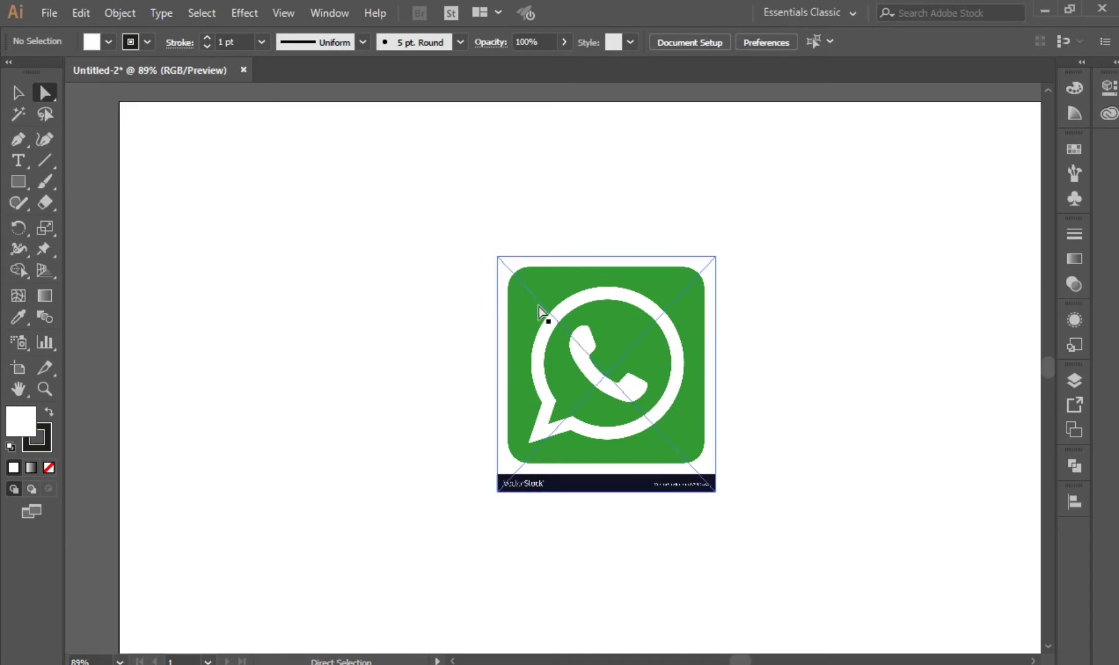
Step: Image-trace the placed logo with the High Fidelity Photo preset, and put the tracing settings away
left_click(553, 290)
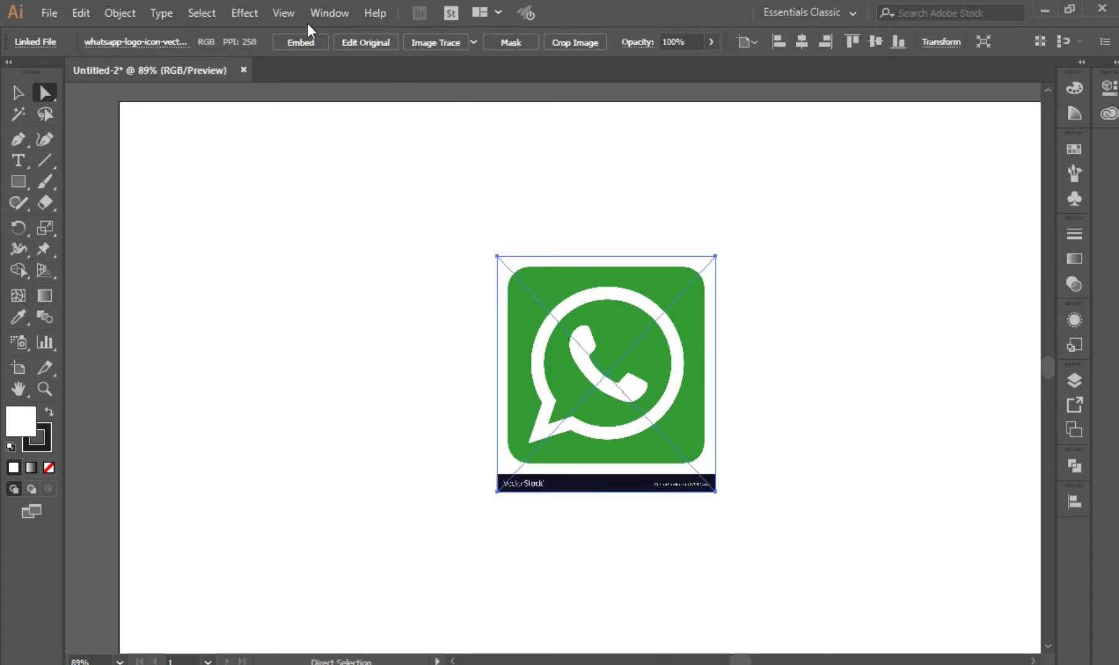
left_click(321, 14)
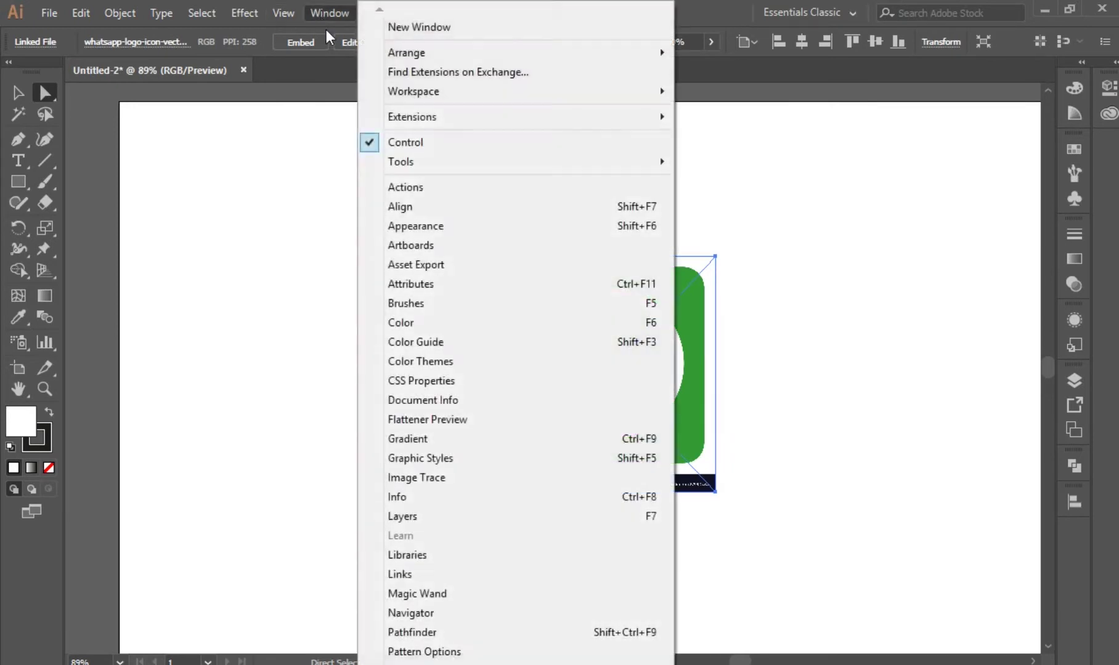
left_click(452, 477)
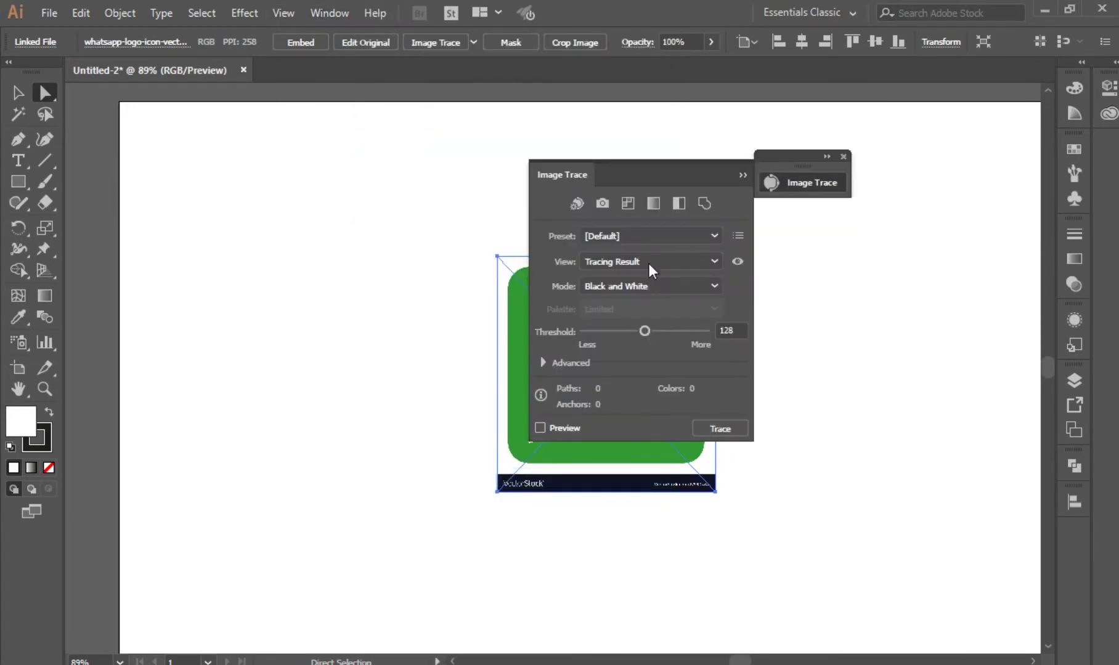
mouse_move(657, 166)
left_mouse_down()
mouse_move(709, 172)
mouse_move(842, 151)
left_mouse_up()
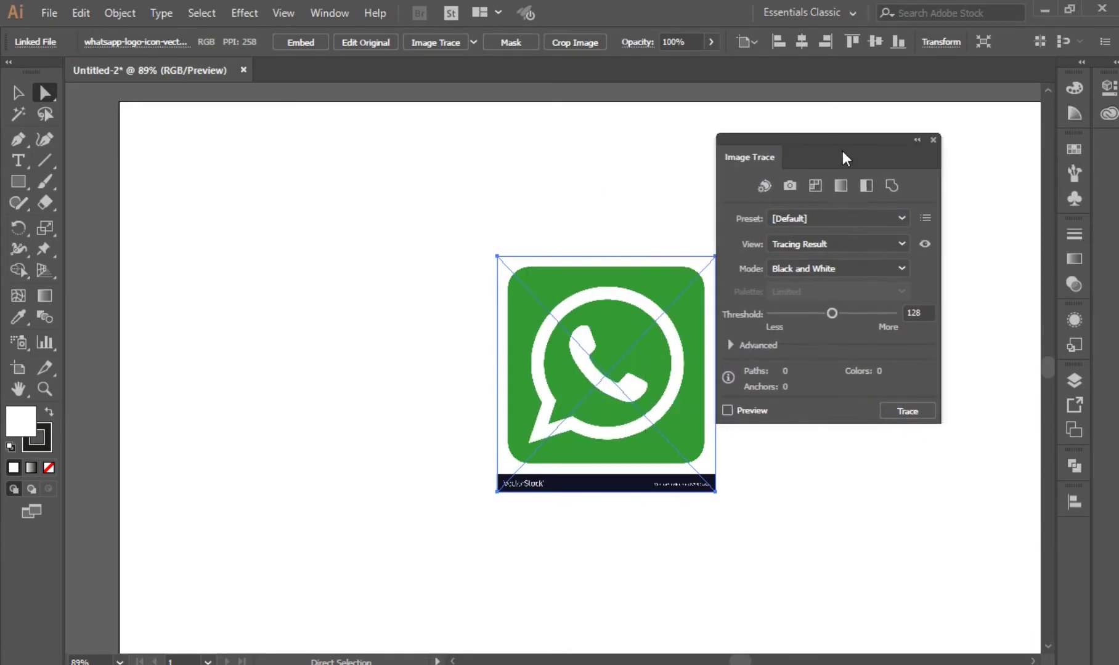
left_click(904, 228)
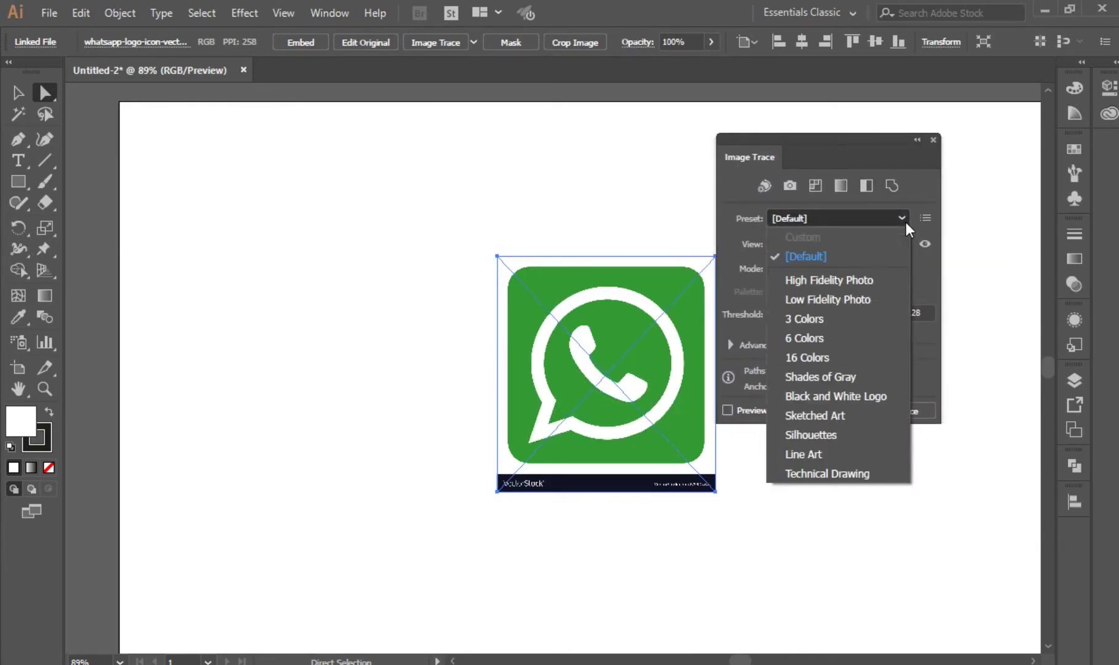
left_click(867, 280)
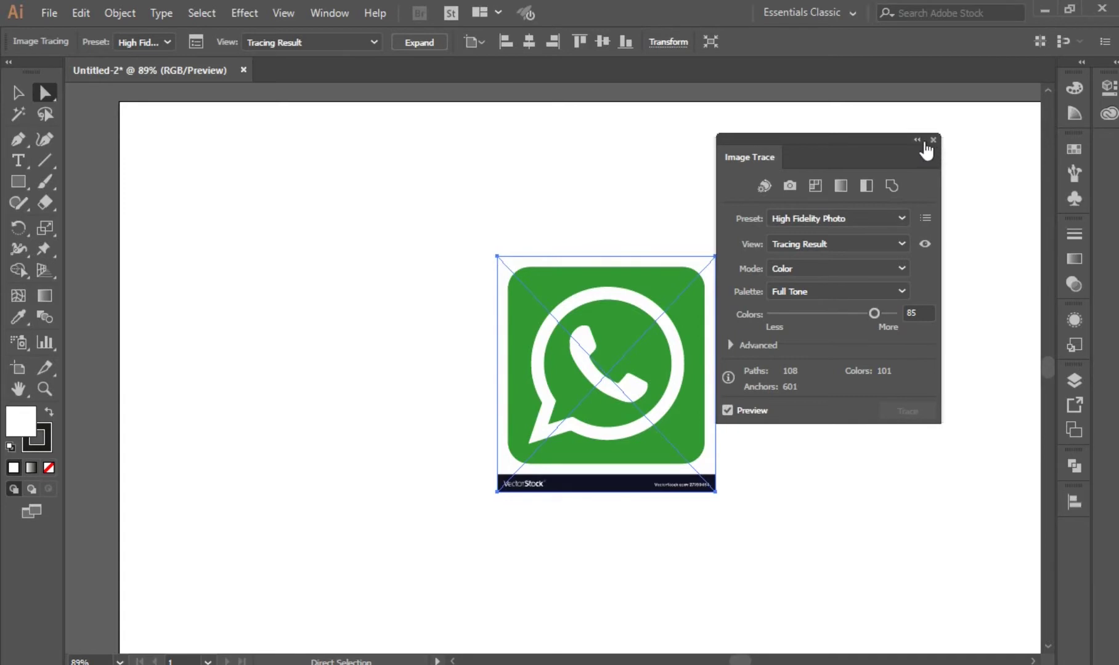
mouse_move(844, 142)
left_mouse_down()
mouse_move(659, 173)
mouse_move(361, 151)
left_mouse_up()
left_click(413, 158)
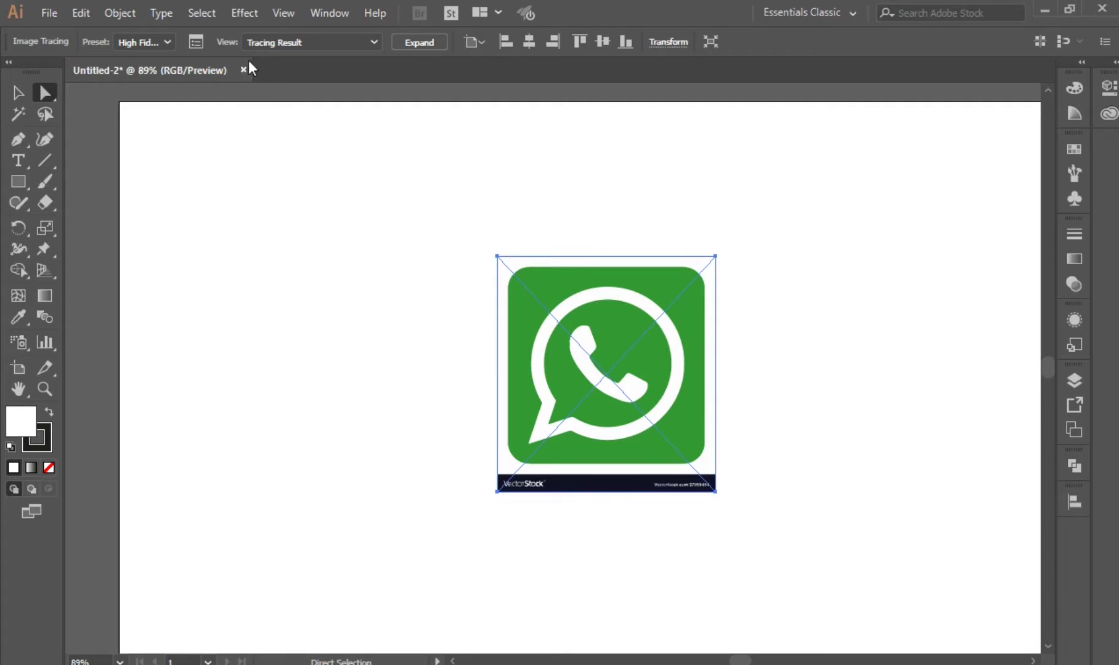
Step: Show the transparency grid and deselect the traced logo
left_click(287, 13)
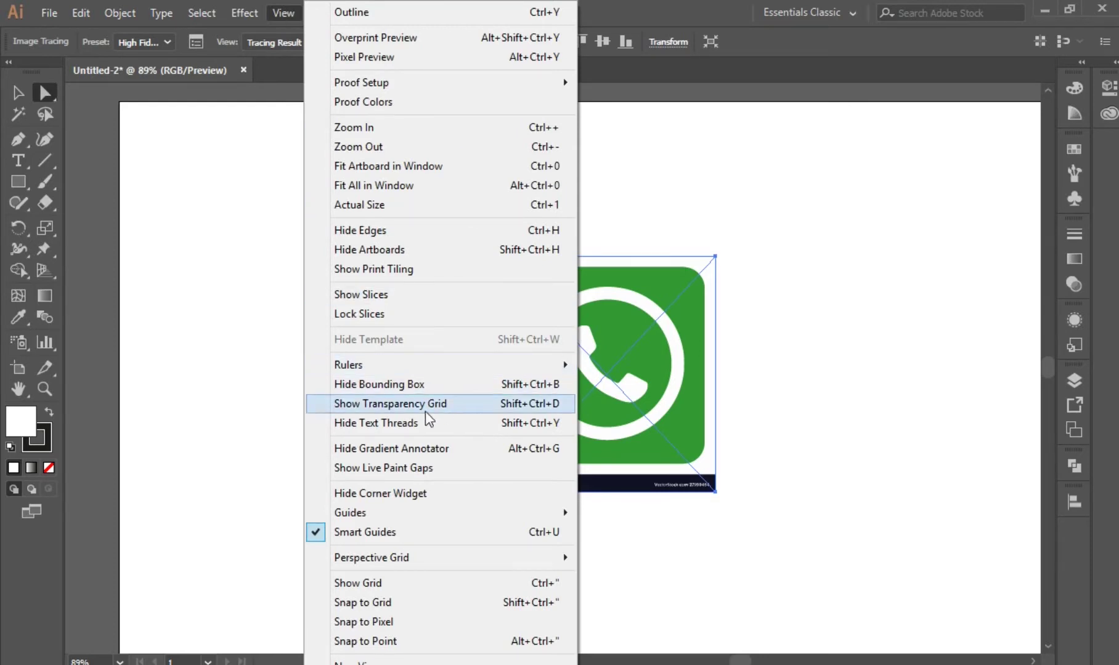
left_click(394, 403)
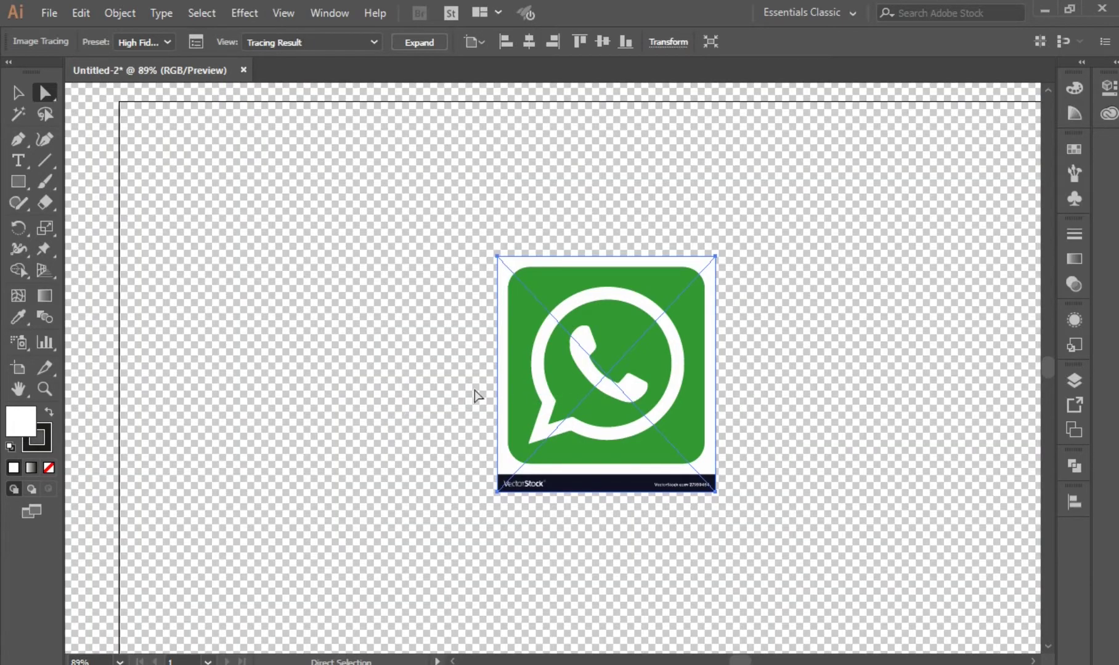
left_click(844, 339)
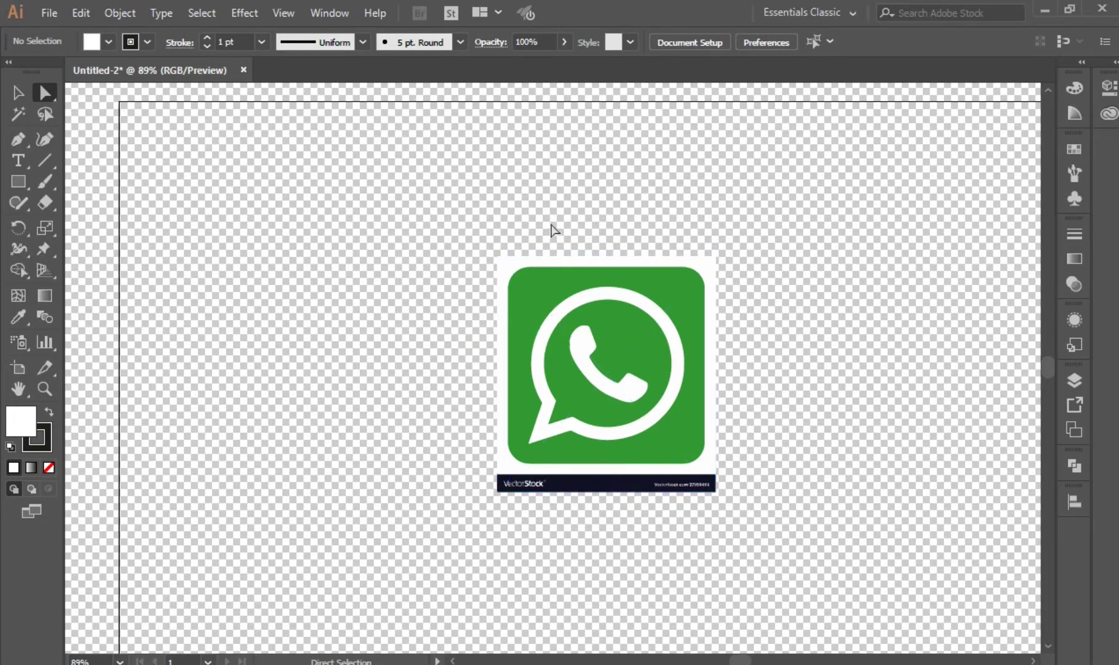
Step: Expand the traced logo into editable paths and deselect it
left_click(592, 262)
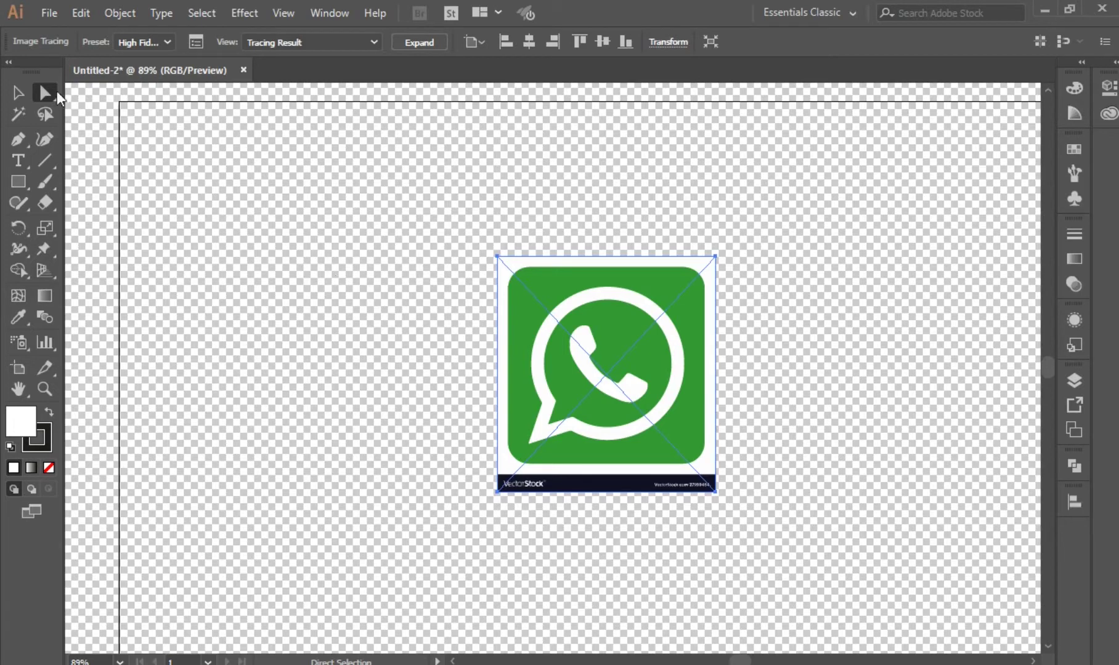
left_click(49, 90)
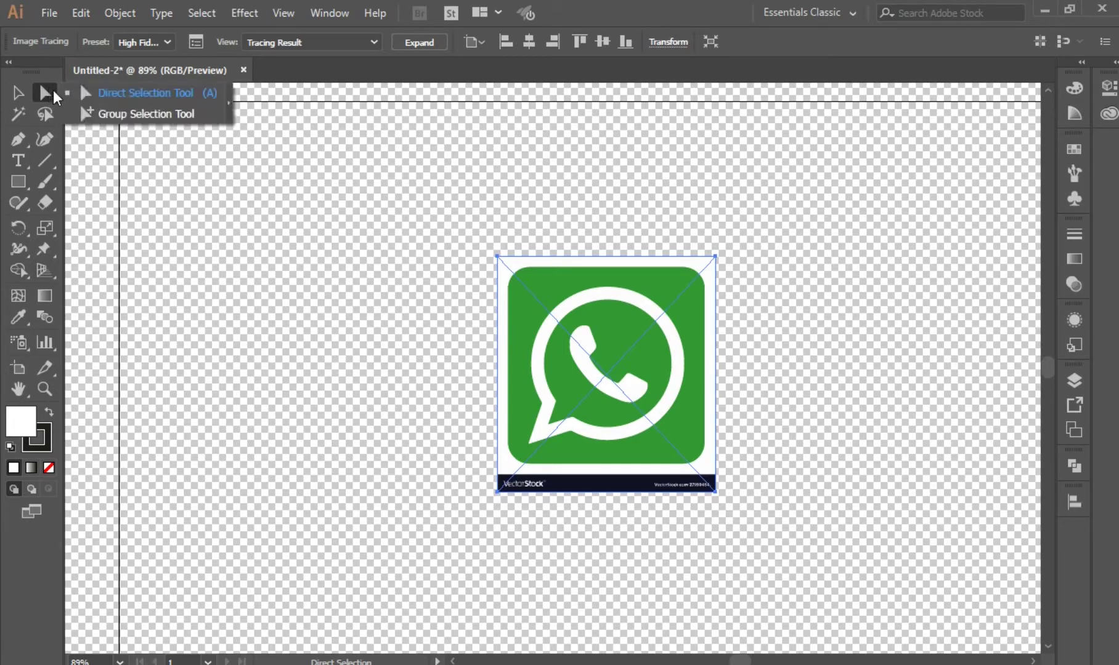
left_click(154, 92)
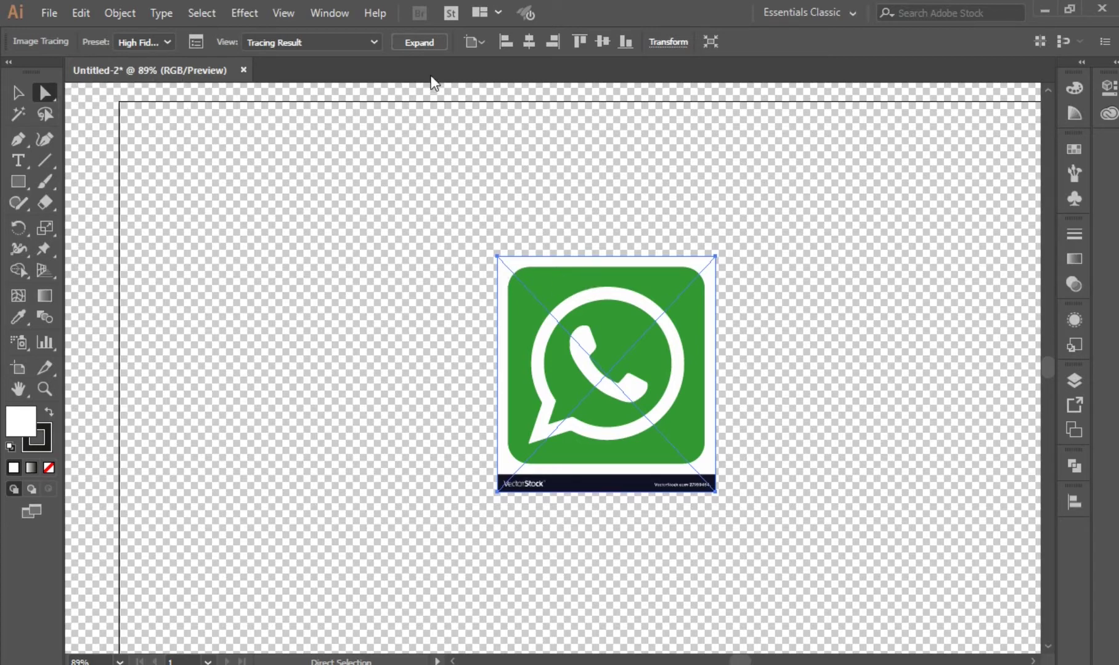
left_click(420, 43)
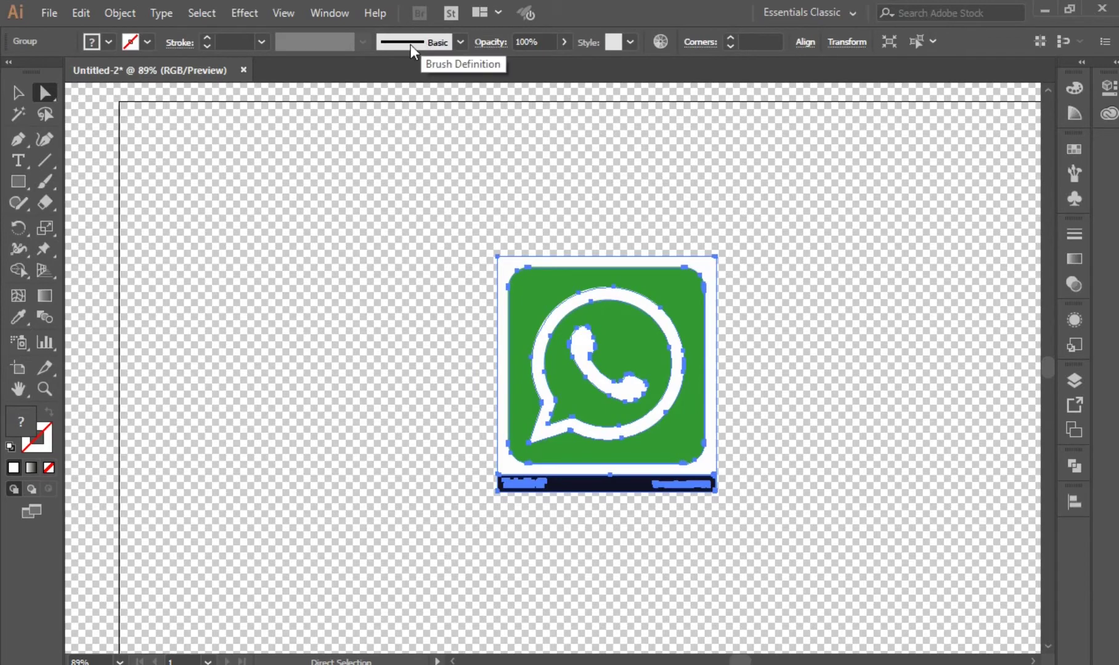
left_click(120, 14)
left_click(192, 186)
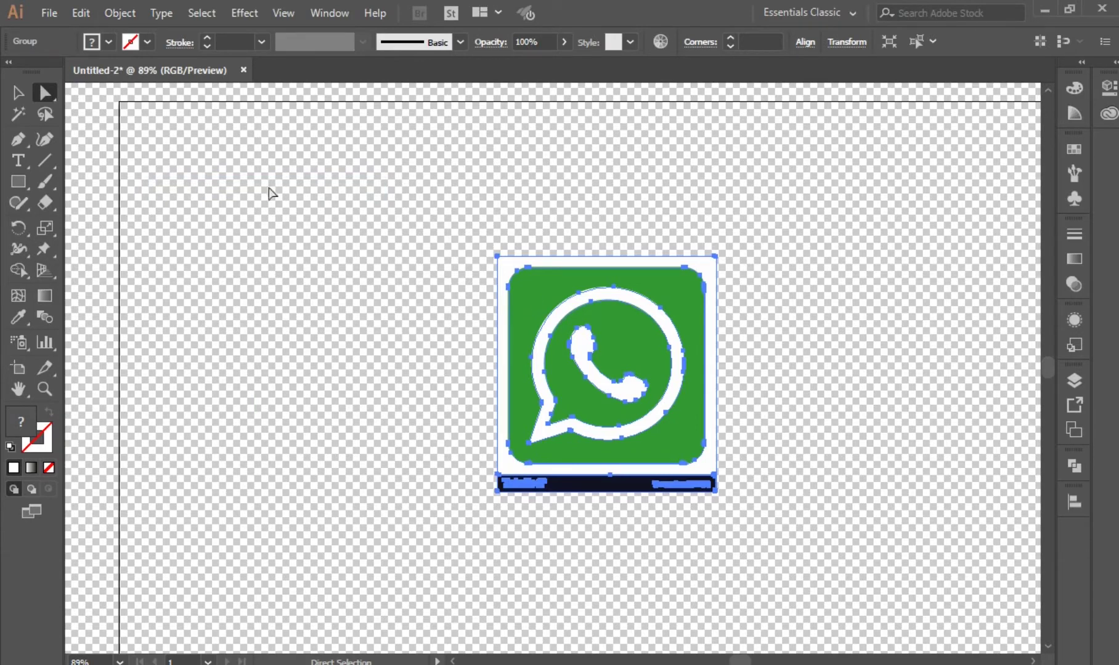
left_click(241, 180)
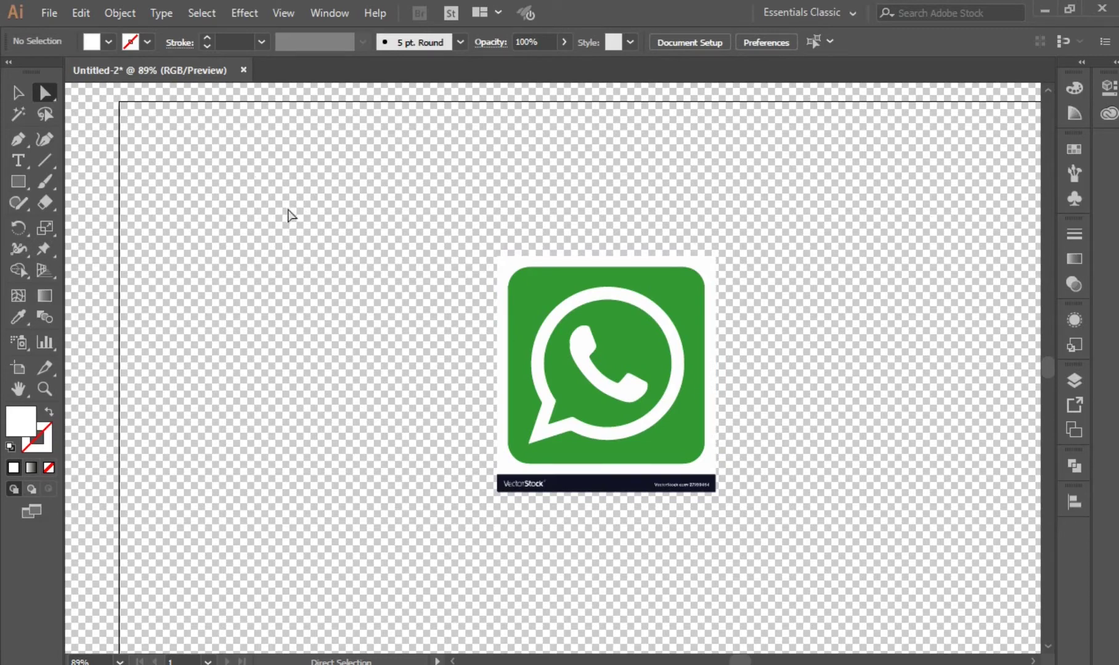
left_click(513, 275)
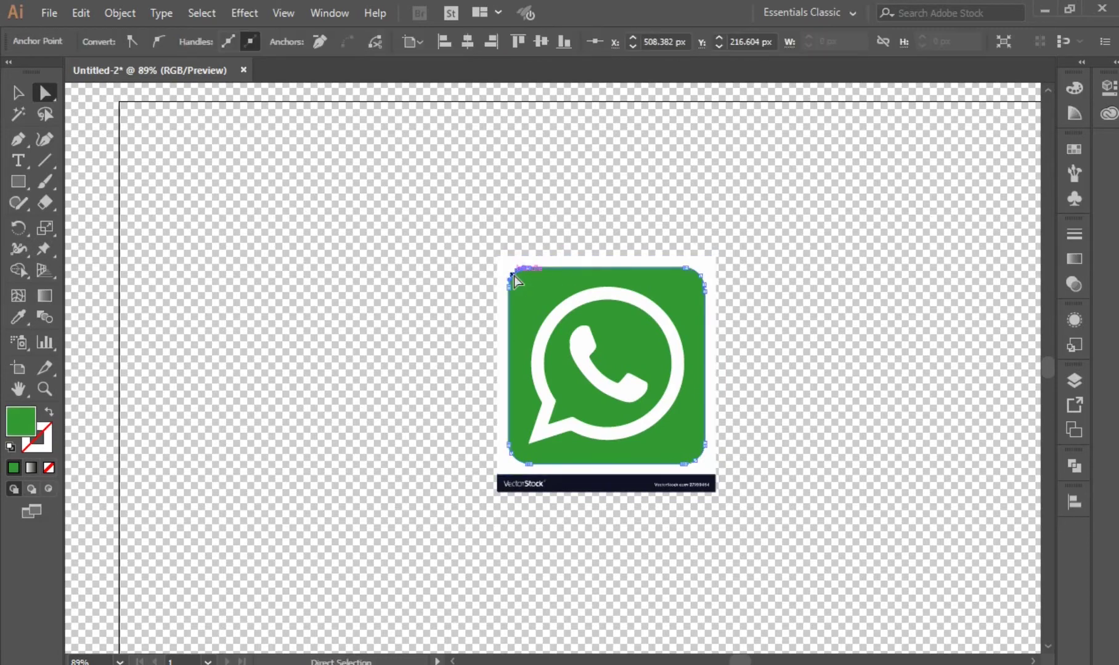
left_click(502, 277)
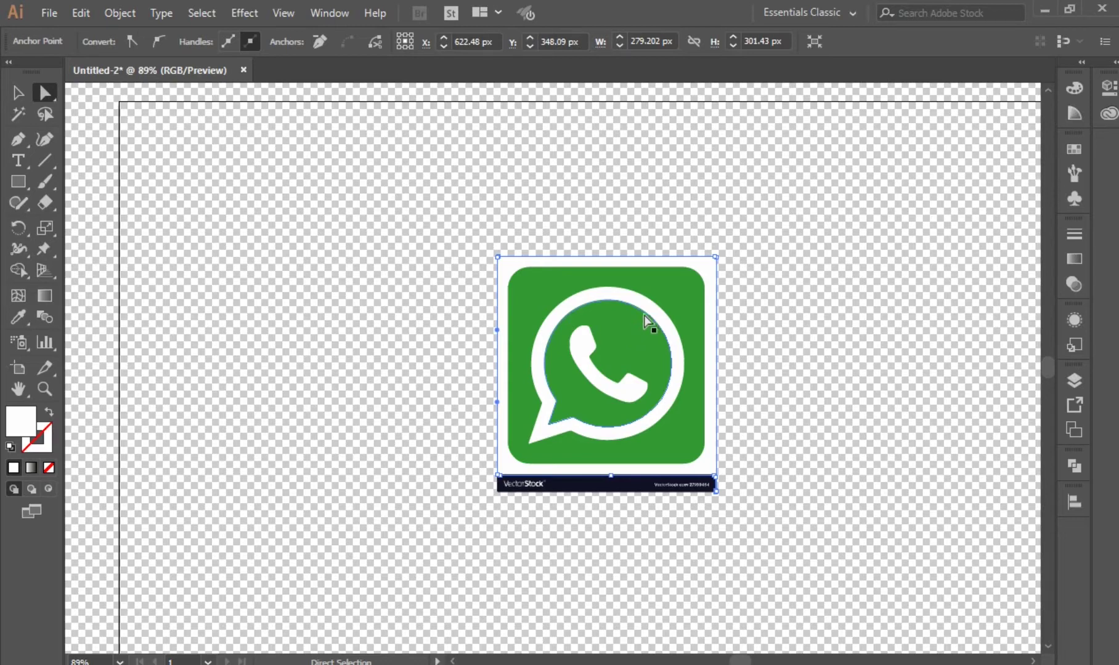
left_click(804, 343)
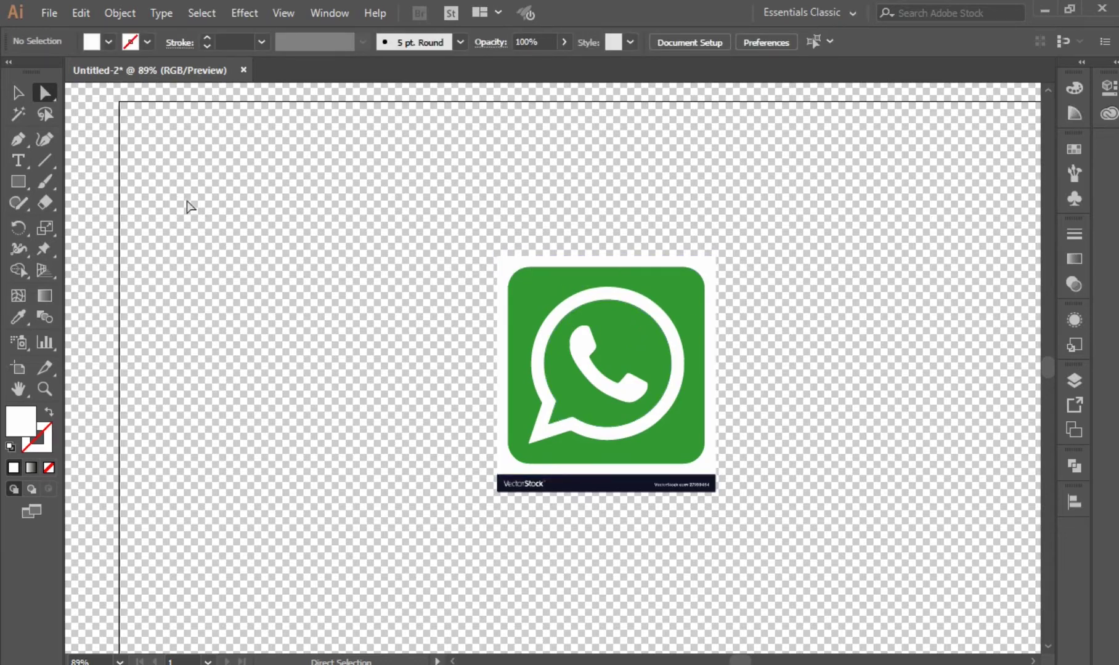
Step: Delete the white background path surrounding the green logo using the Direct Selection Tool
left_click(47, 94)
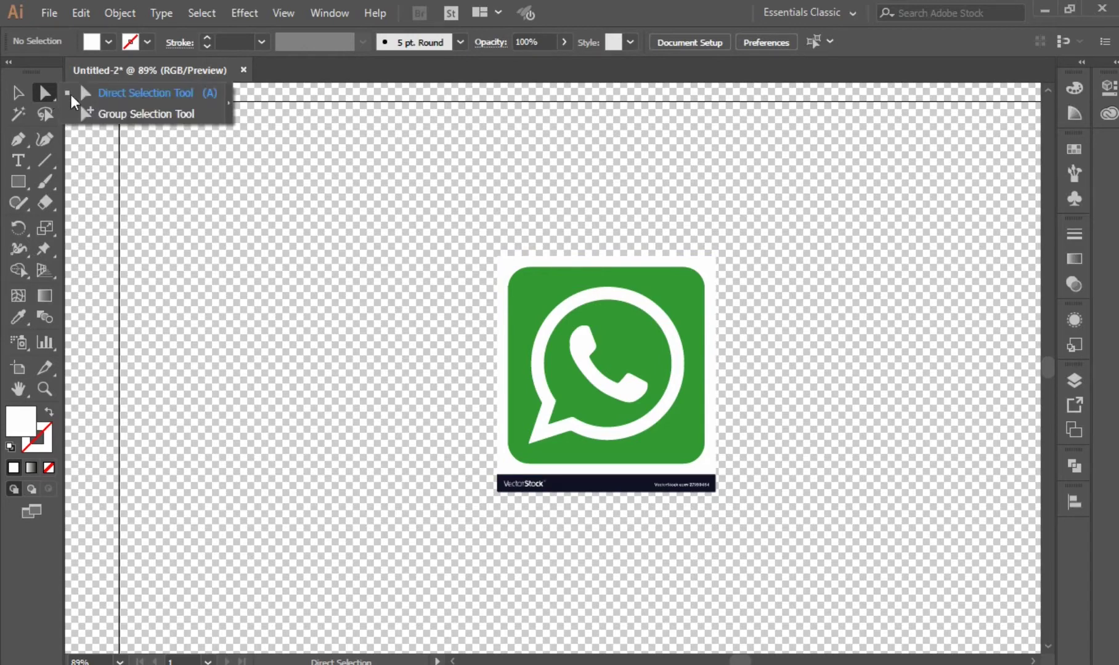
left_click(113, 94)
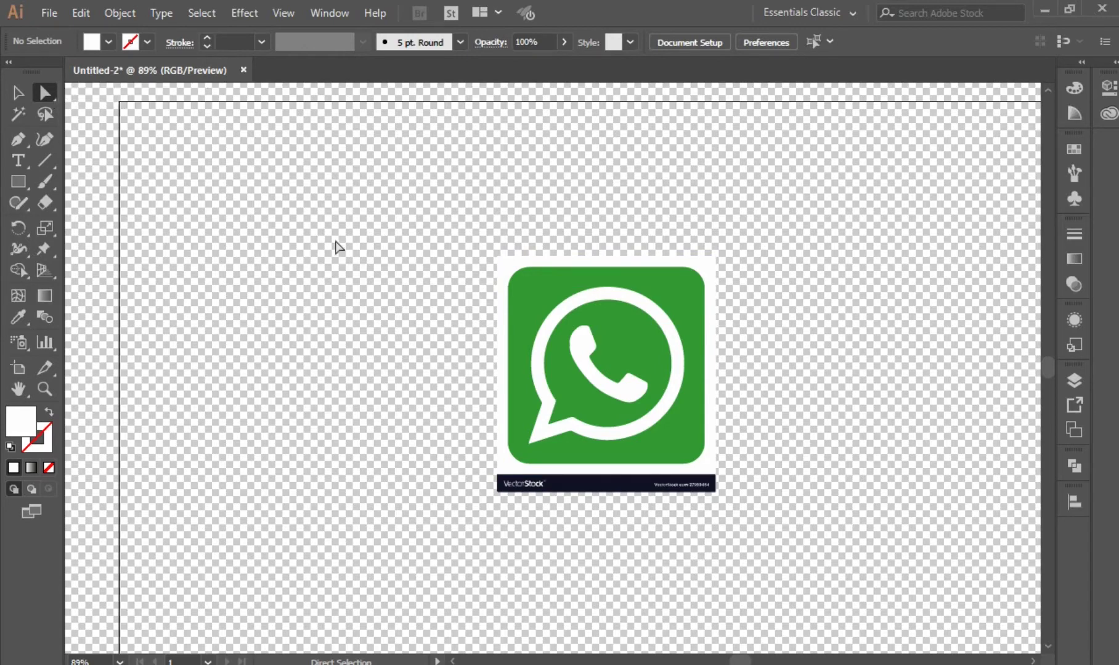
left_click(505, 272)
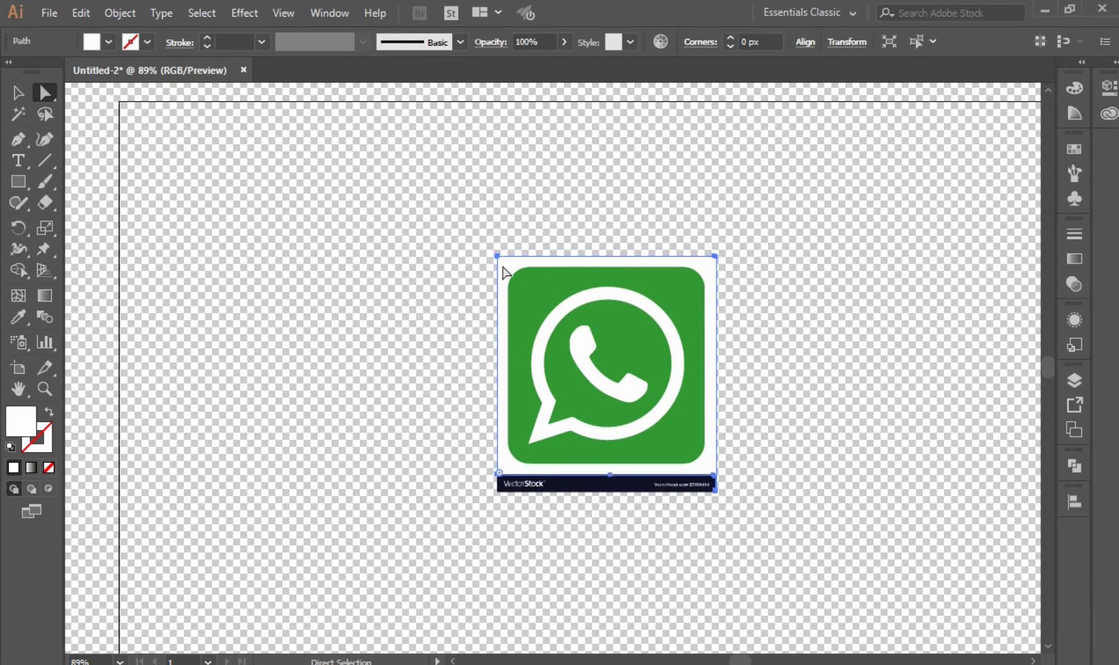
key("Delete")
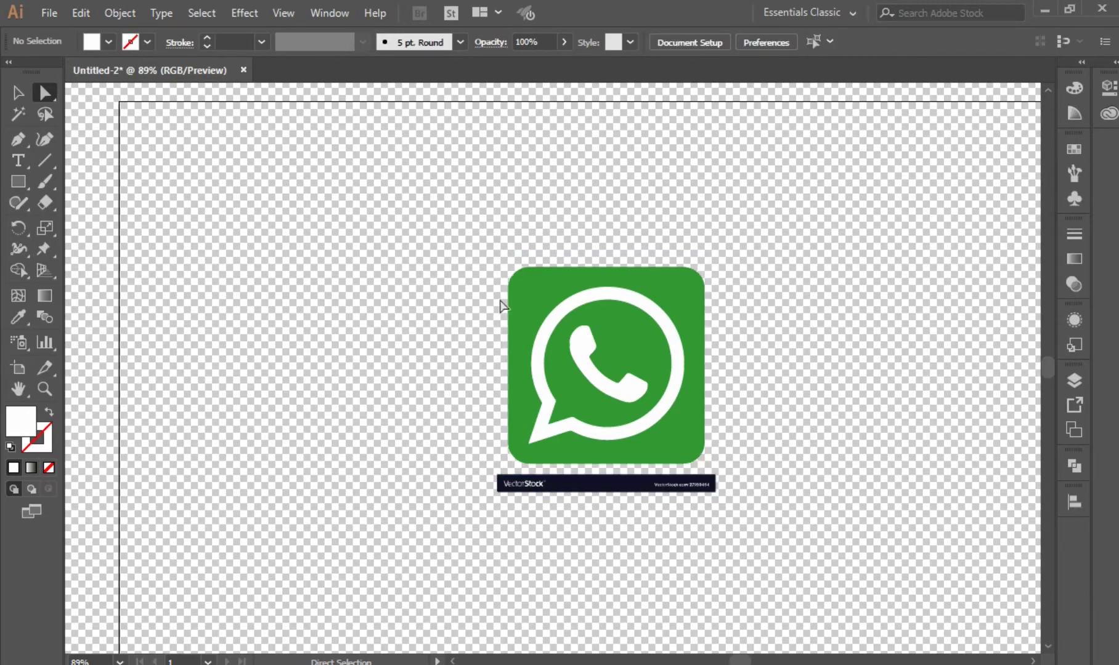
Step: Delete the dark VectorStock banner below the logo along with its leftover text fragments
left_click(540, 483)
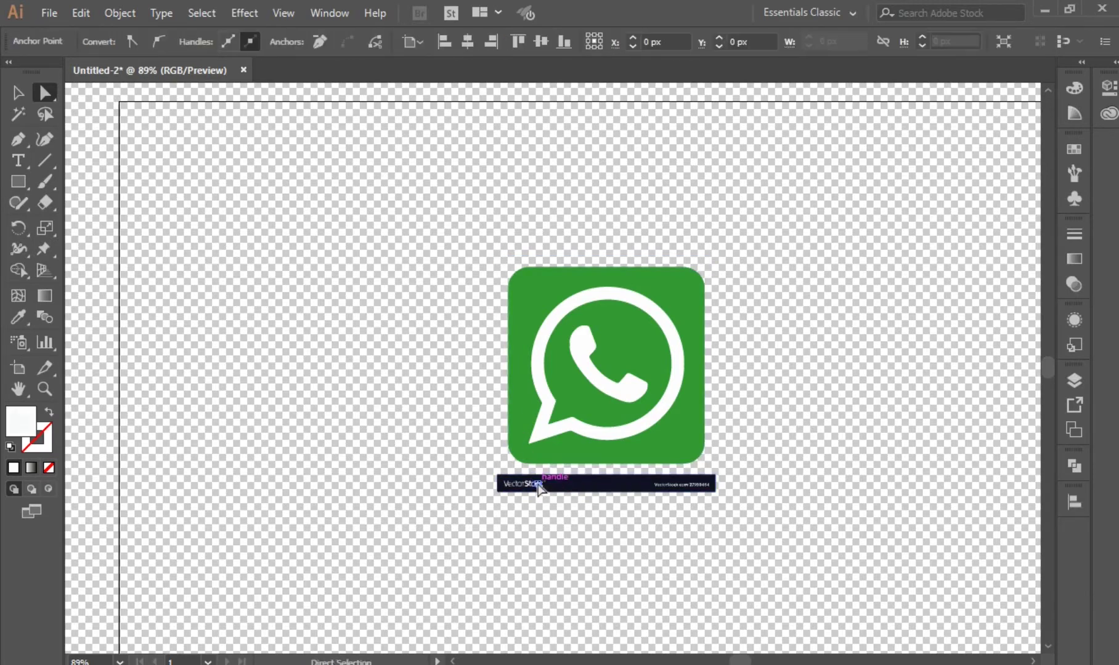
left_click(579, 487)
key("Delete")
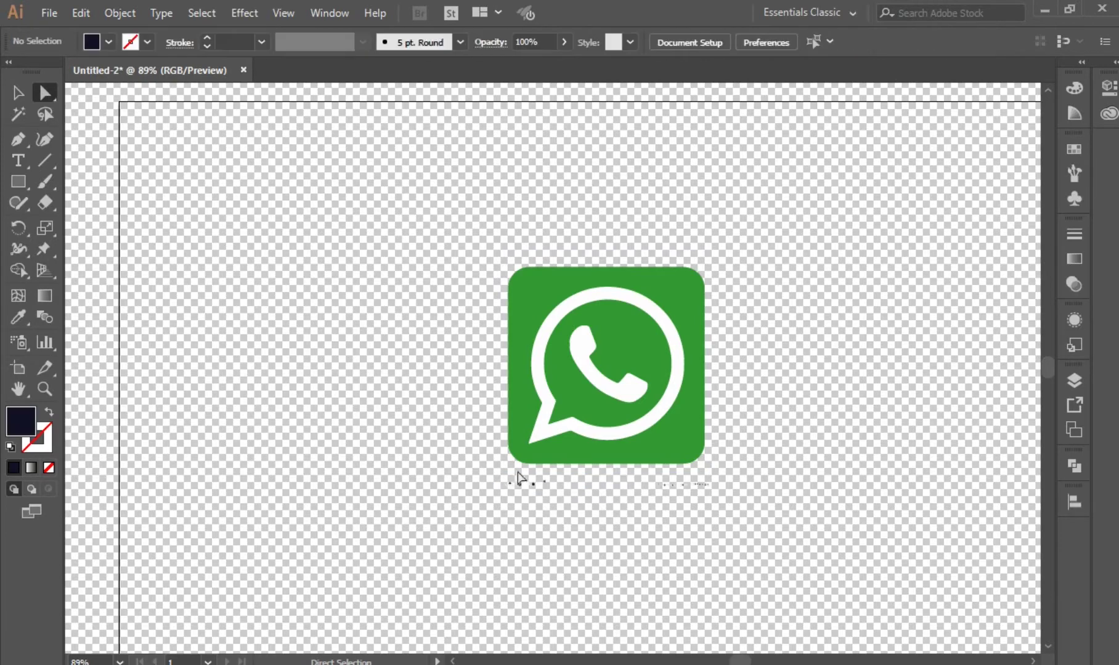
left_click_drag(568, 500, 704, 507)
key("Delete")
Step: Delete the green rounded square behind the WhatsApp speech bubble along with the thin green lines left along its edges
left_click(547, 288)
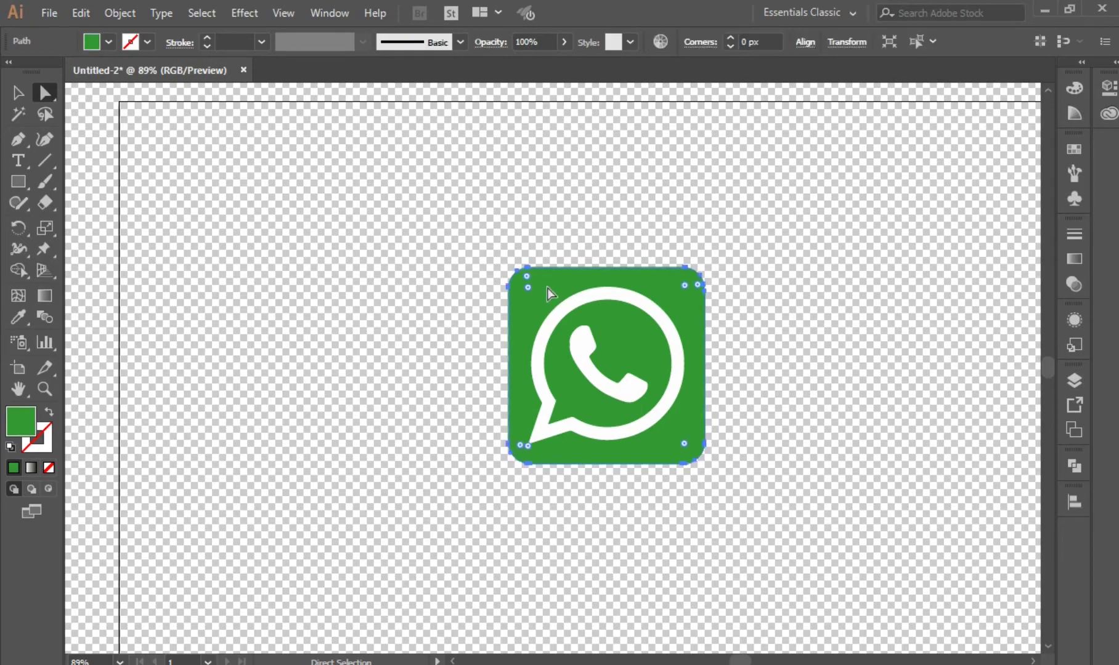
key("Delete")
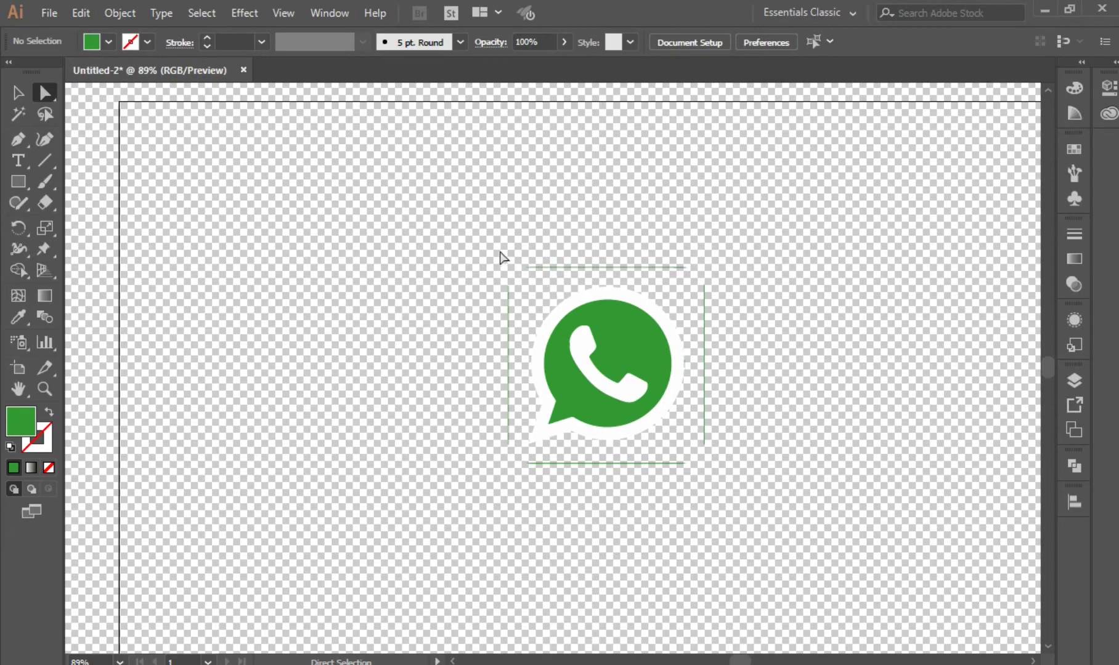
left_click_drag(500, 251, 736, 412)
key("Delete")
key("Delete")
key("Delete")
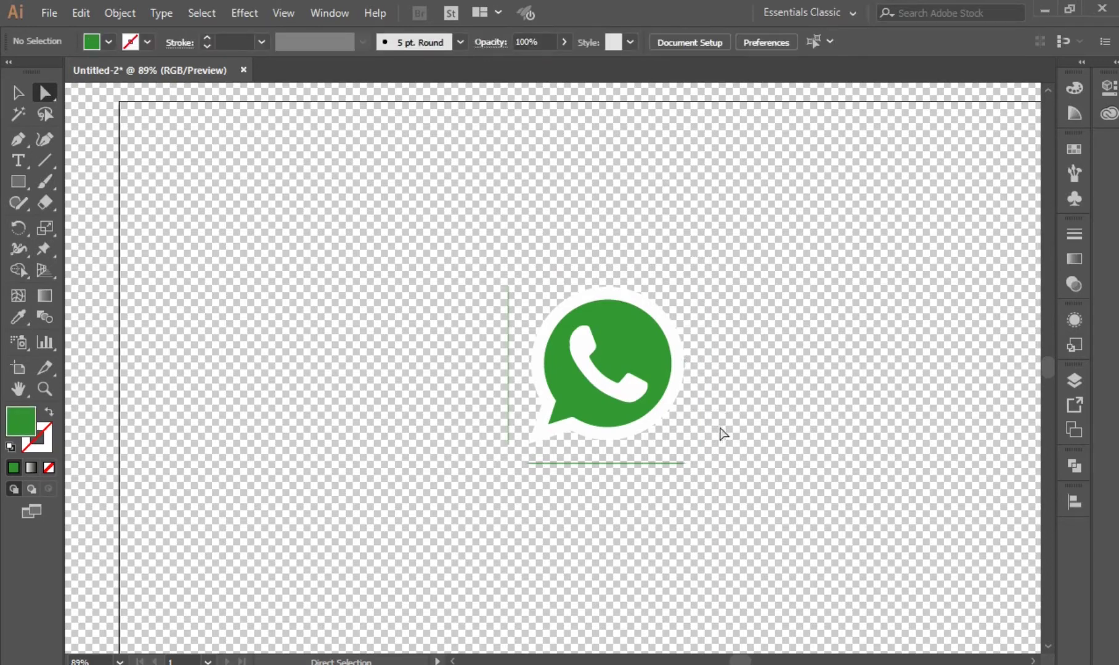
left_click_drag(472, 264, 510, 395)
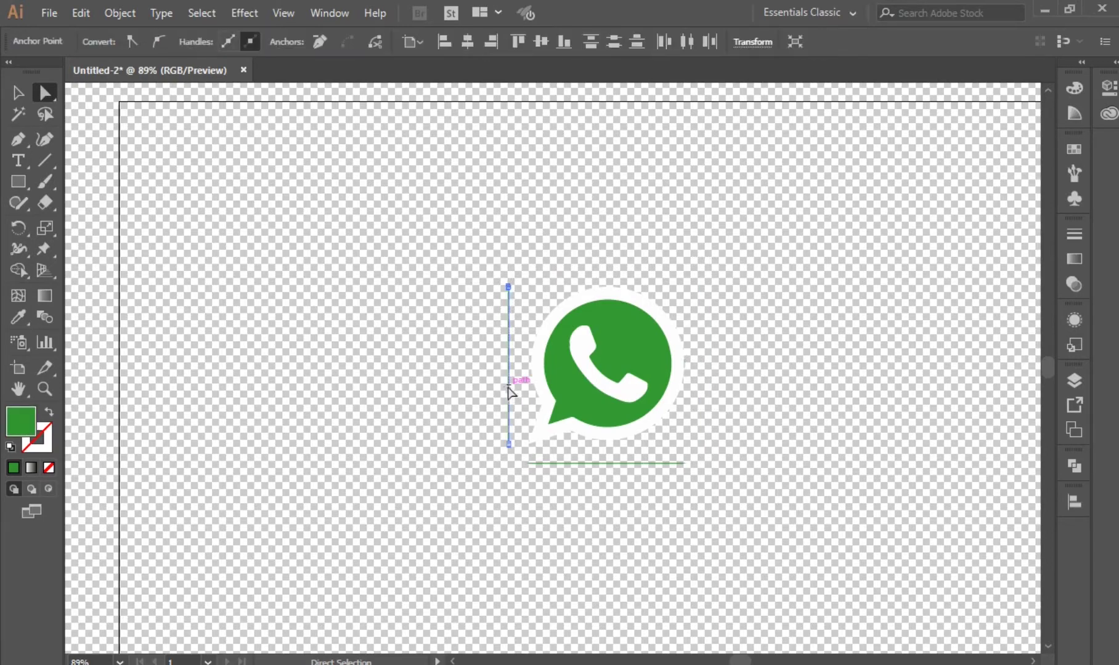
key("Delete")
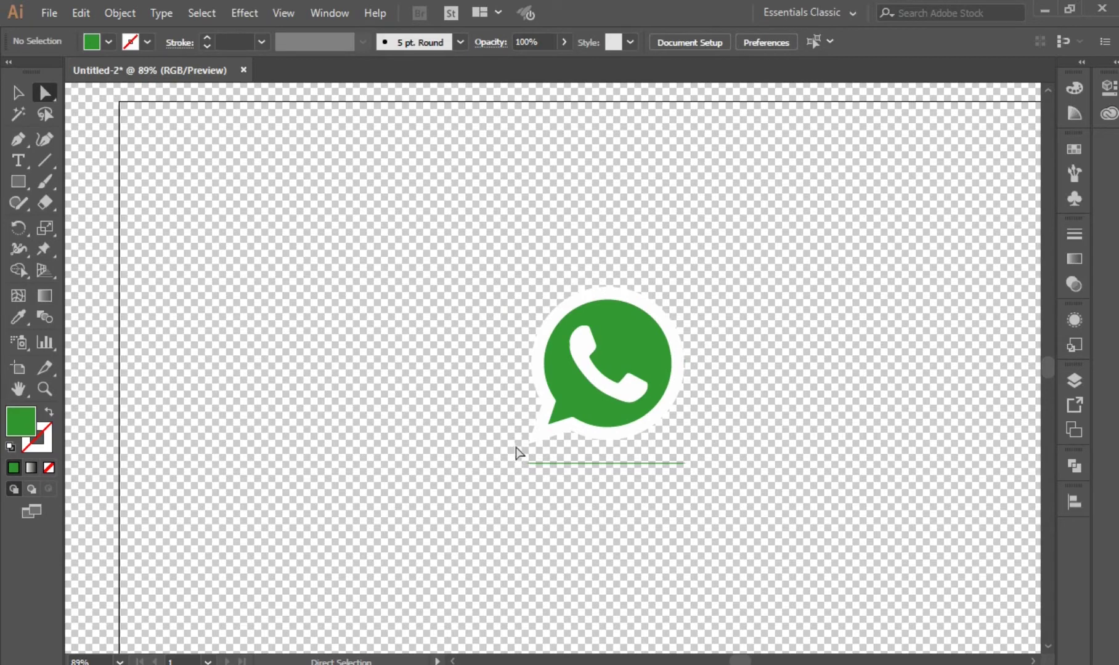
left_click_drag(519, 455, 732, 476)
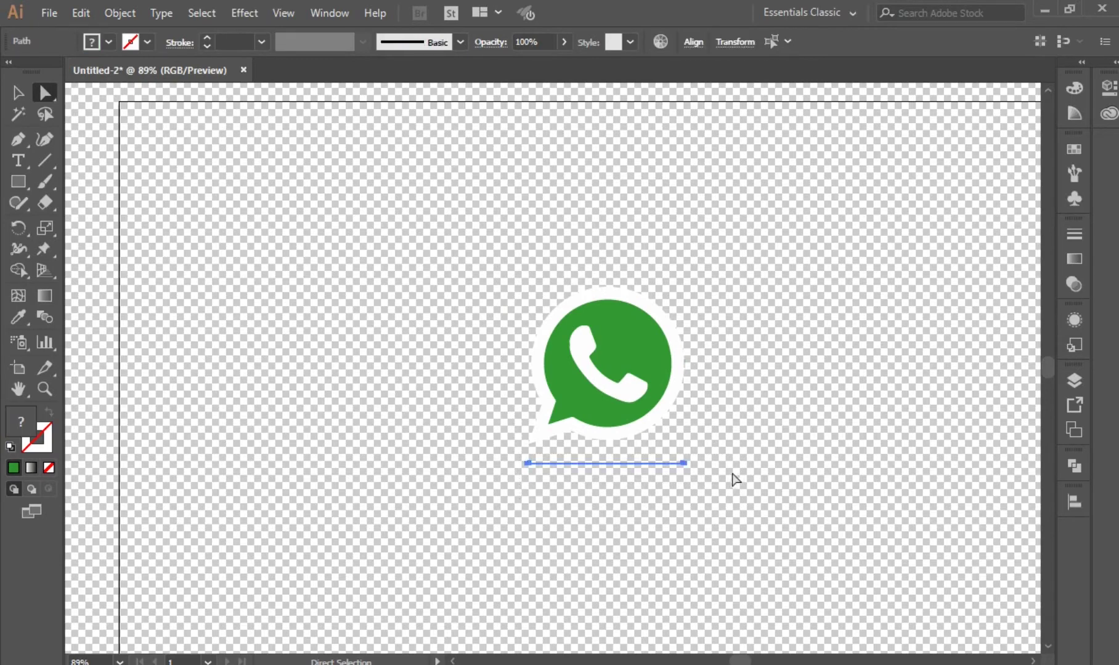
key("Delete")
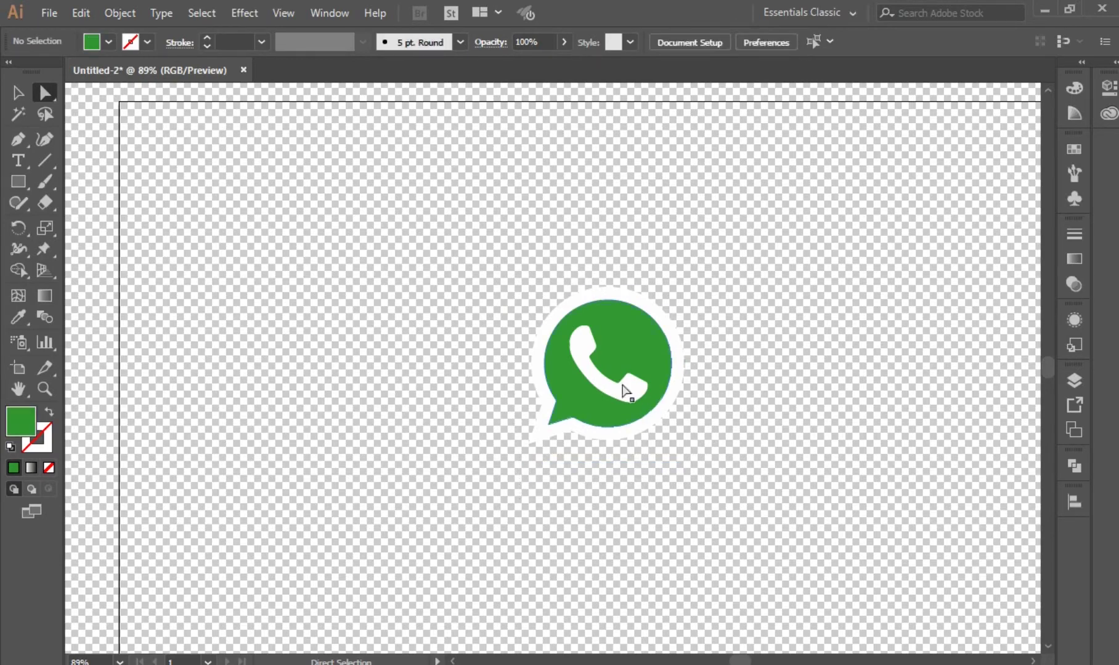
Step: Delete the white outline path surrounding the green WhatsApp speech bubble
left_click(670, 332)
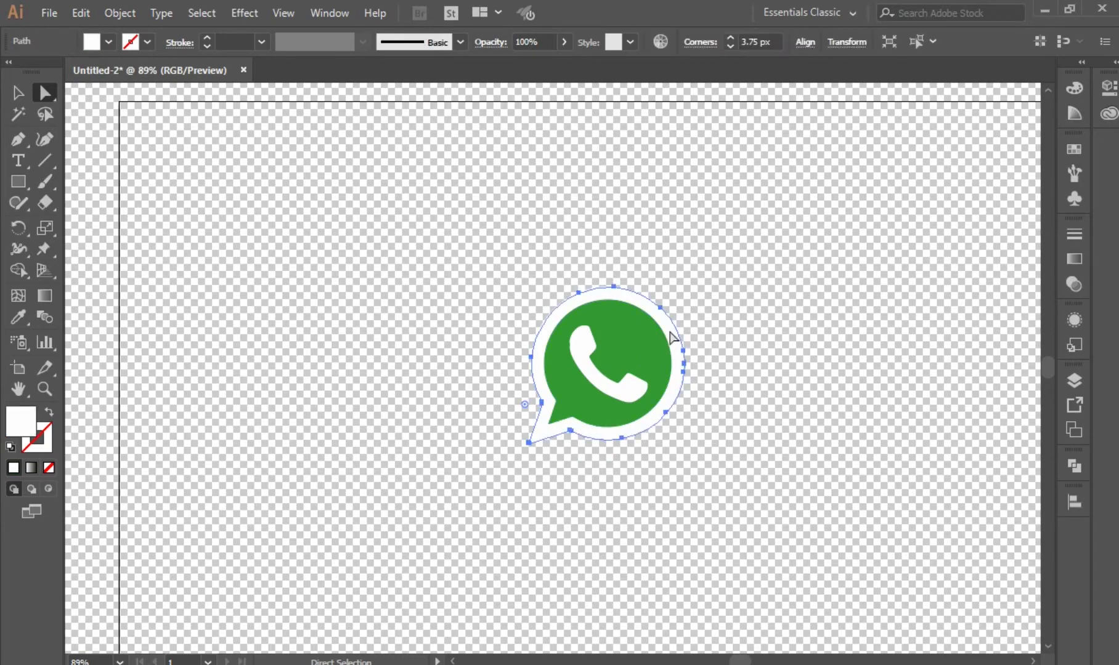
key("ctrl+shift+a")
left_click(670, 338)
key("Delete")
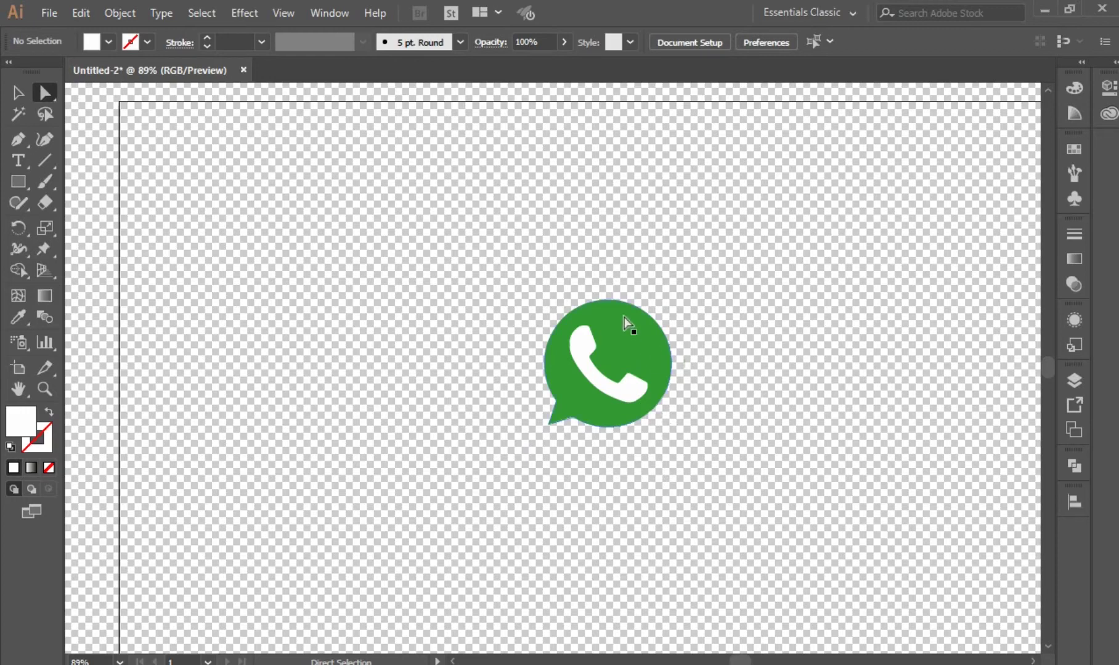
Step: Hide the transparency grid and place the cropped-Seventh-day-Adventist-Church-logo image on the empty artboard area beside the WhatsApp logo
left_click(287, 12)
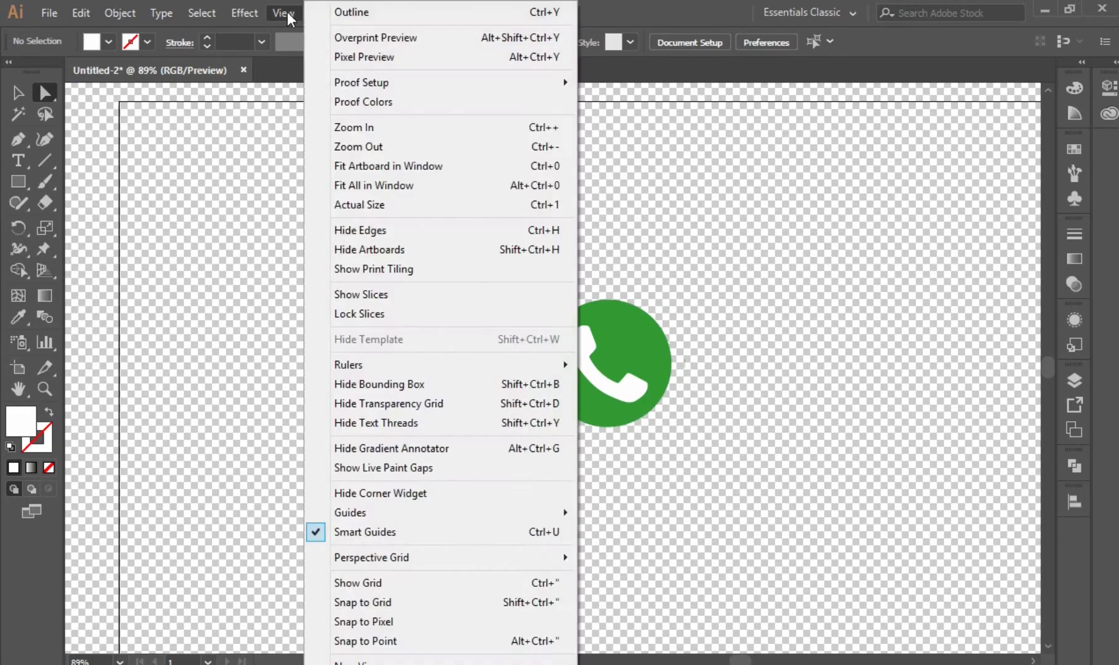
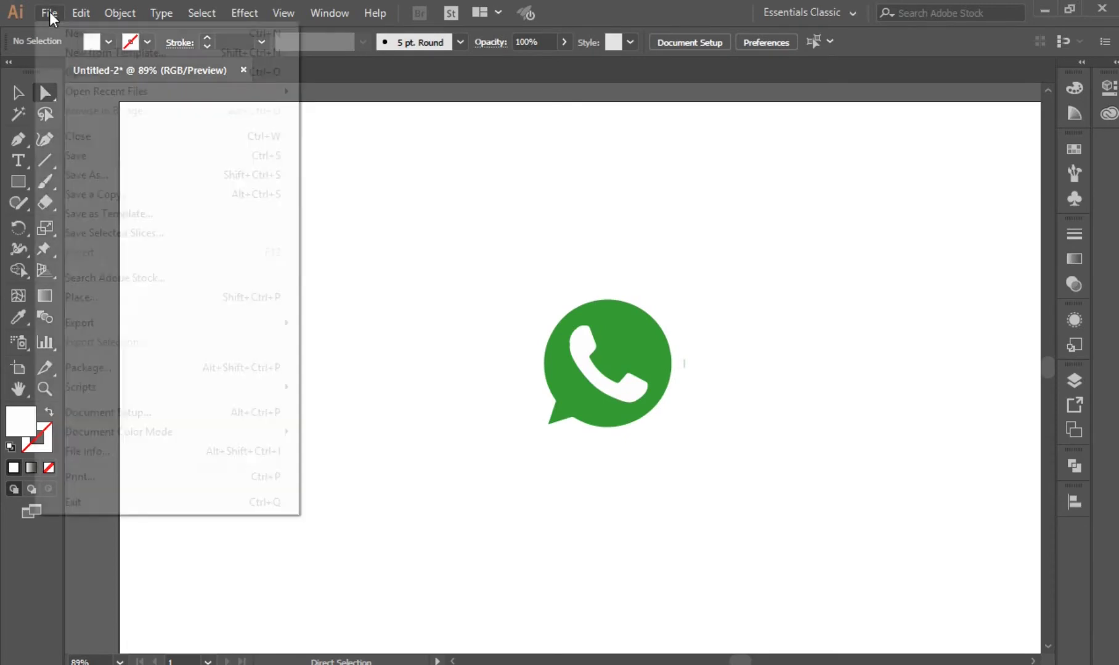
left_click(79, 296)
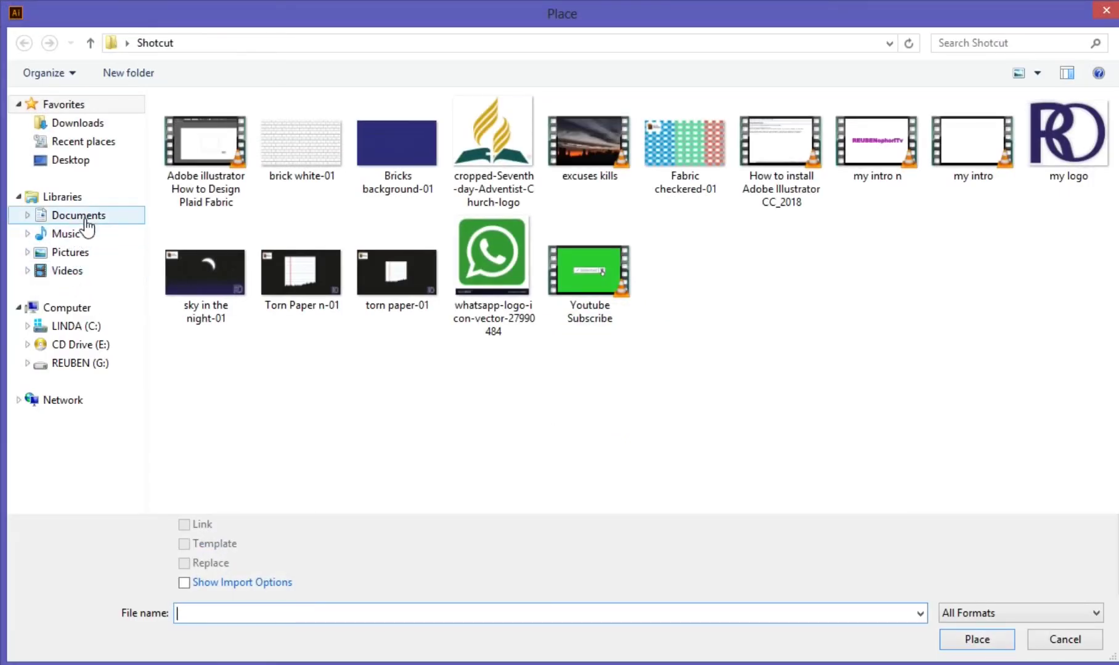
left_click(486, 156)
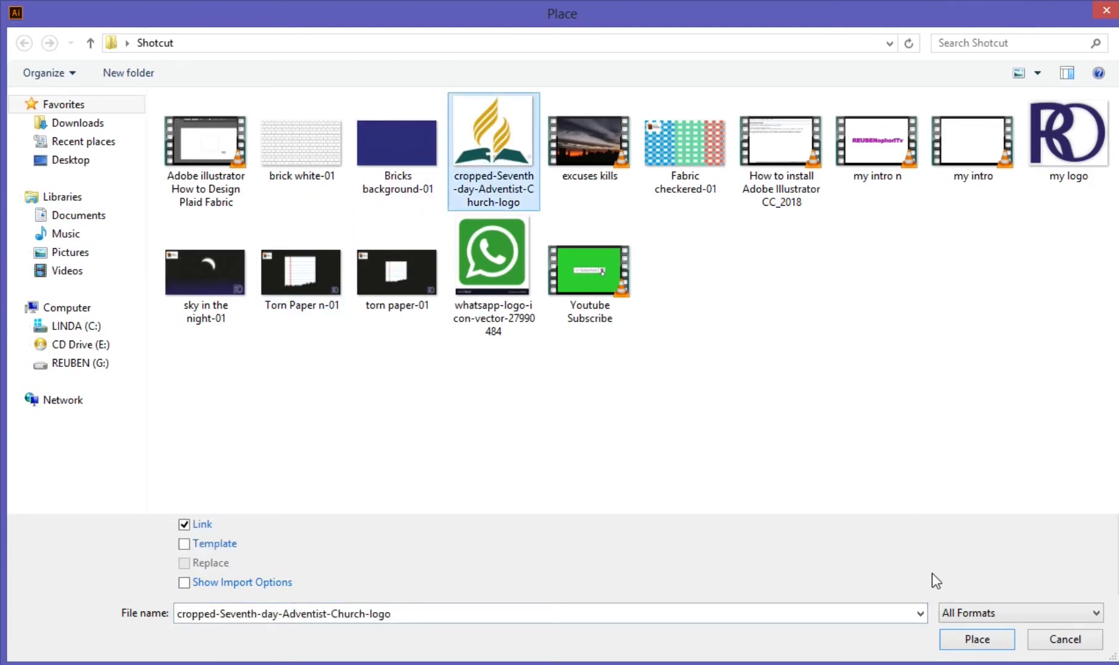
left_click(967, 646)
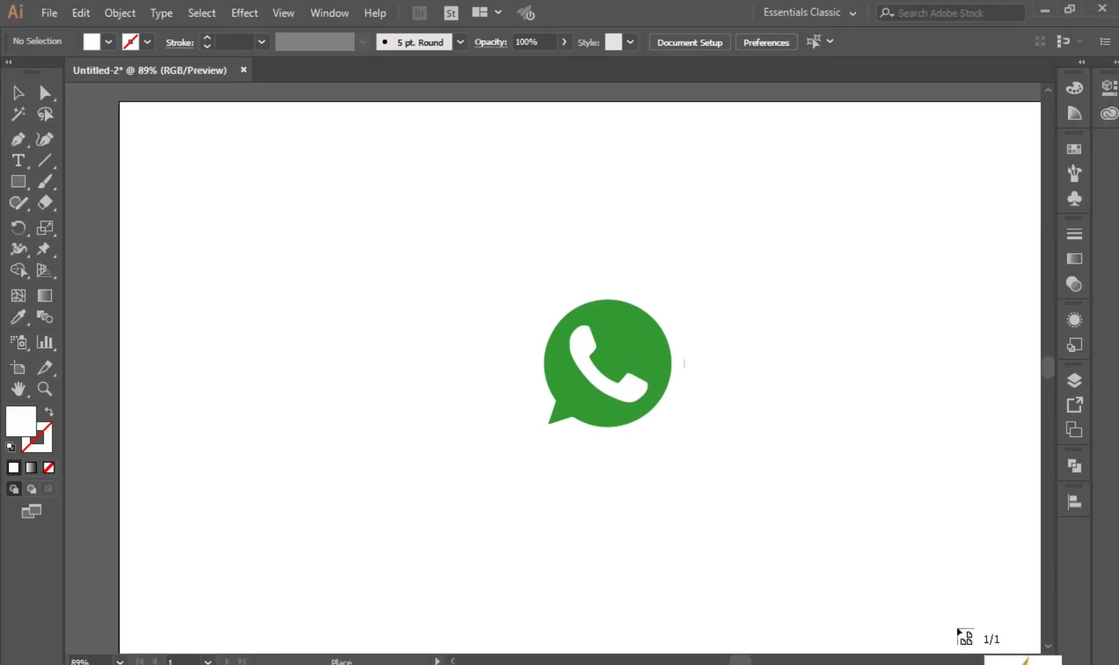
left_click_drag(227, 202, 364, 424)
left_click(425, 251)
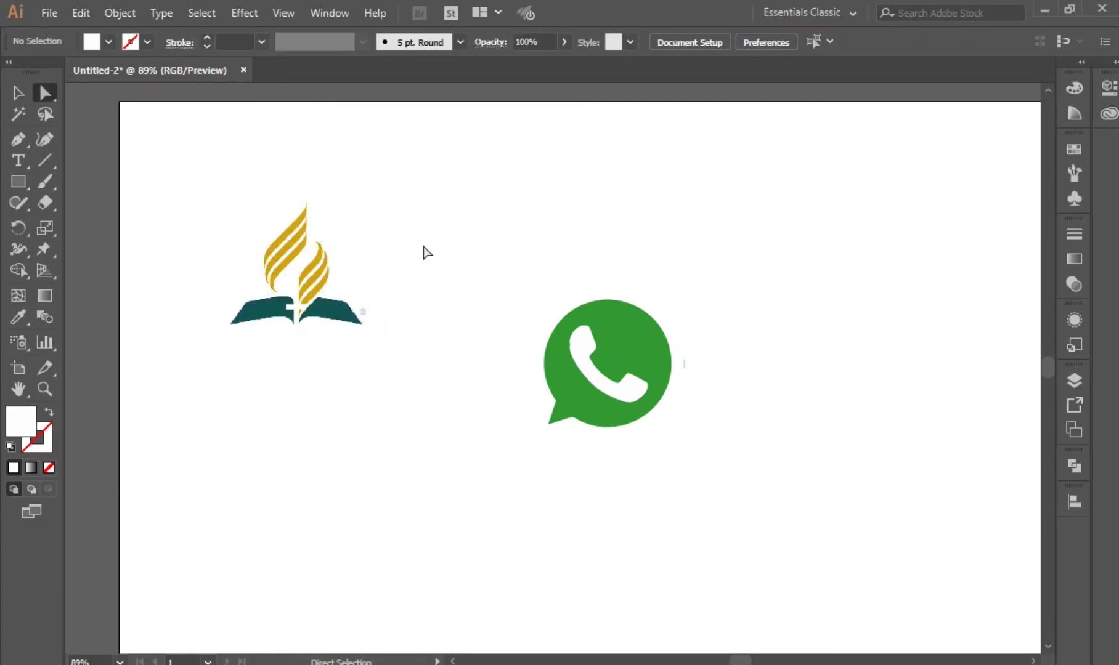
Step: Trace the placed church logo with the High Fidelity Photo preset and dismiss the Image Trace settings
left_click(271, 220)
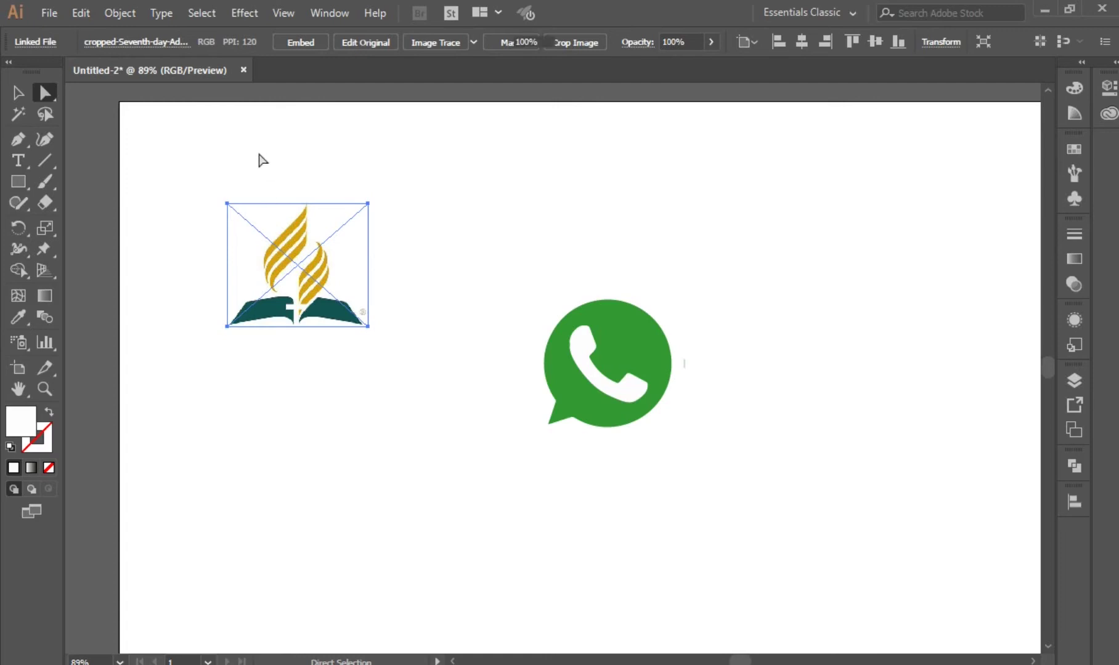
left_click(259, 156)
left_click(259, 228)
left_click(328, 10)
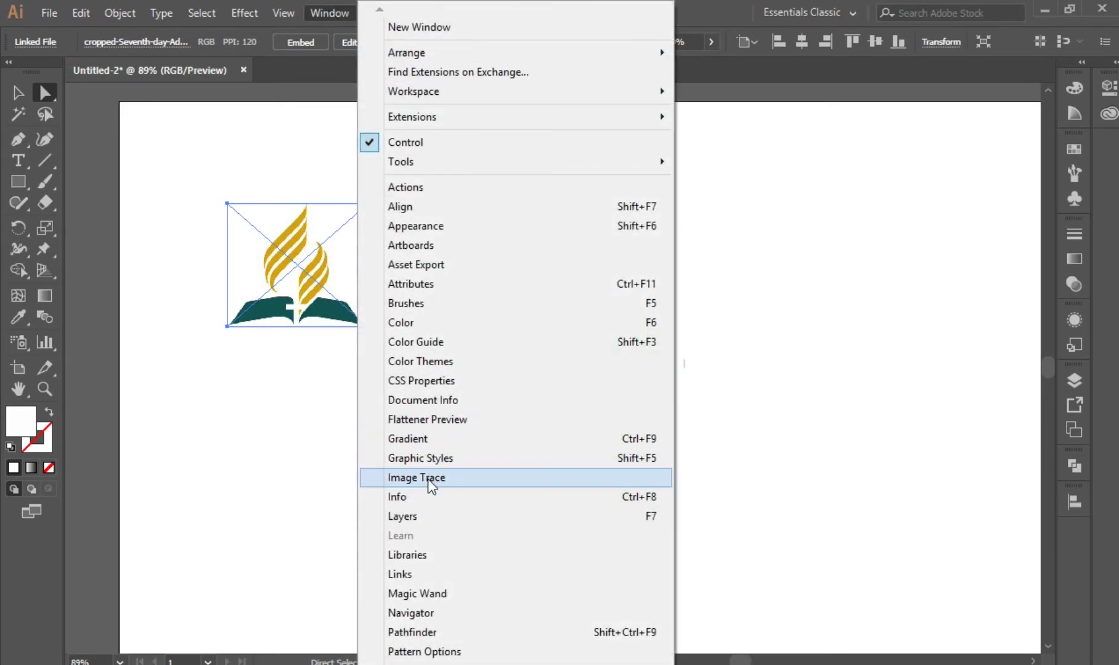
left_click(429, 485)
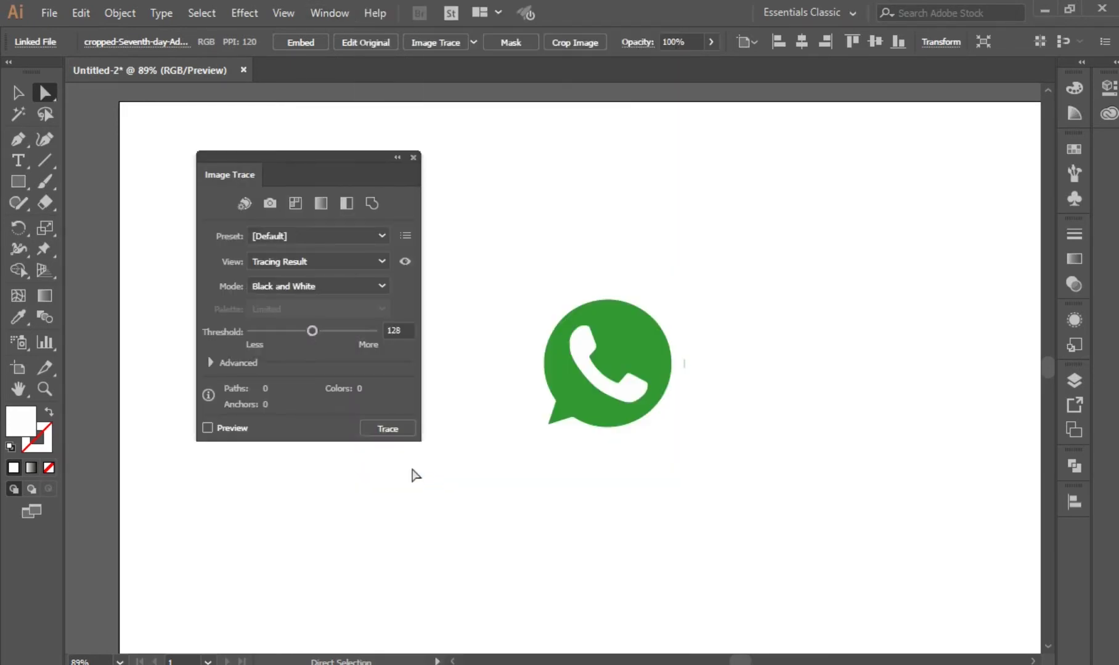
left_click(382, 235)
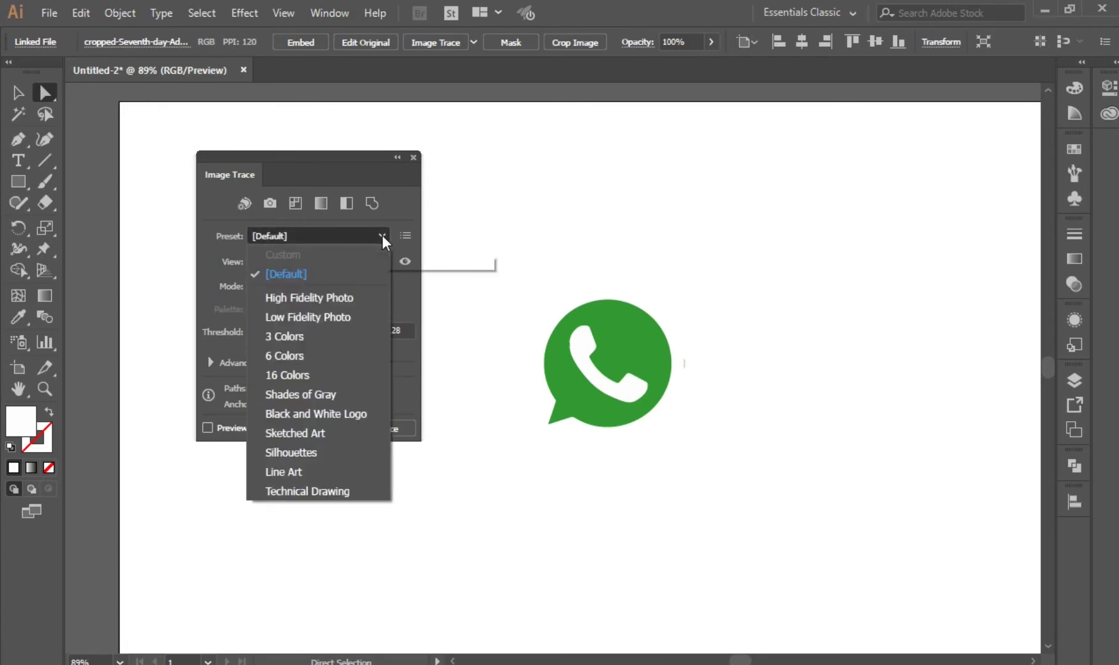
left_click(353, 297)
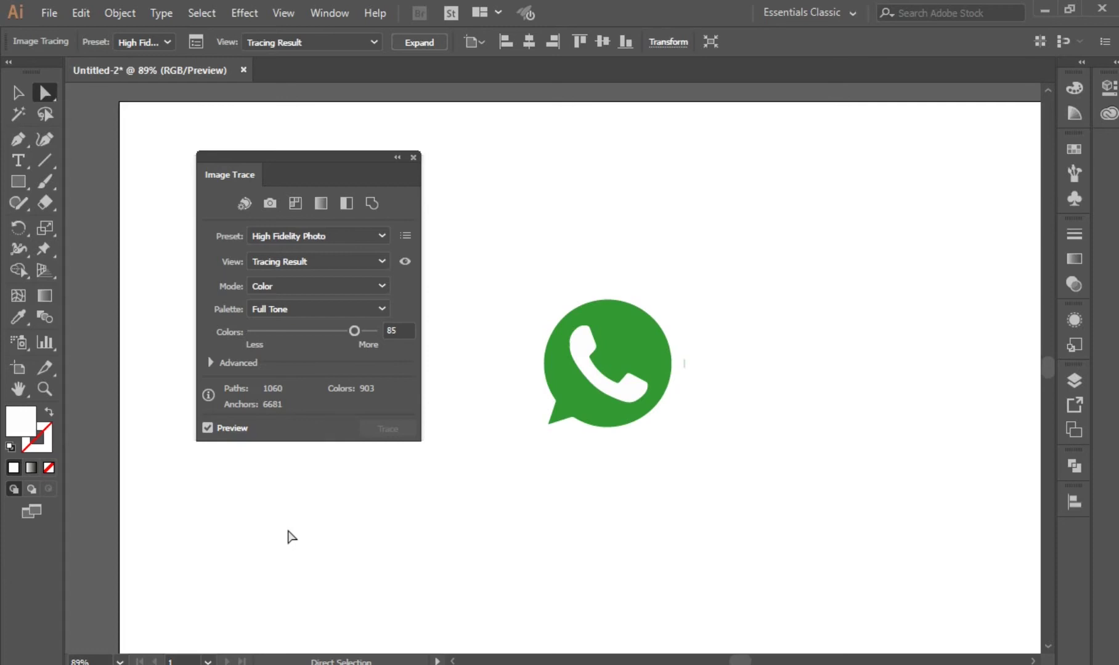
mouse_move(358, 151)
left_mouse_down()
mouse_move(448, 154)
mouse_move(634, 111)
mouse_move(822, 163)
mouse_move(892, 155)
left_mouse_up()
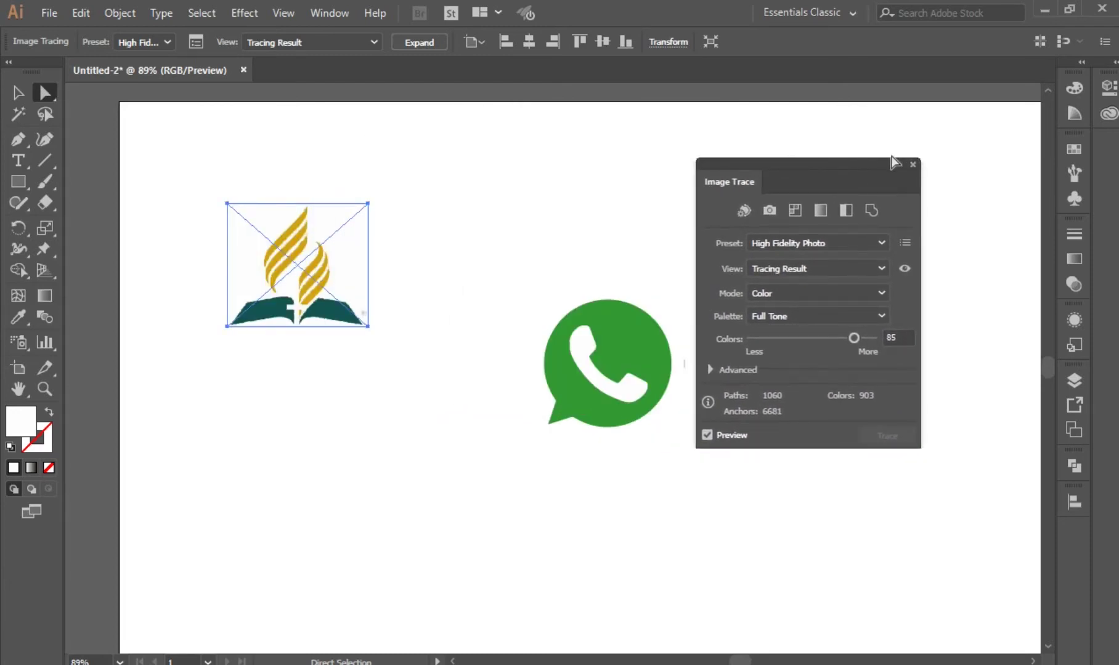
left_click(913, 165)
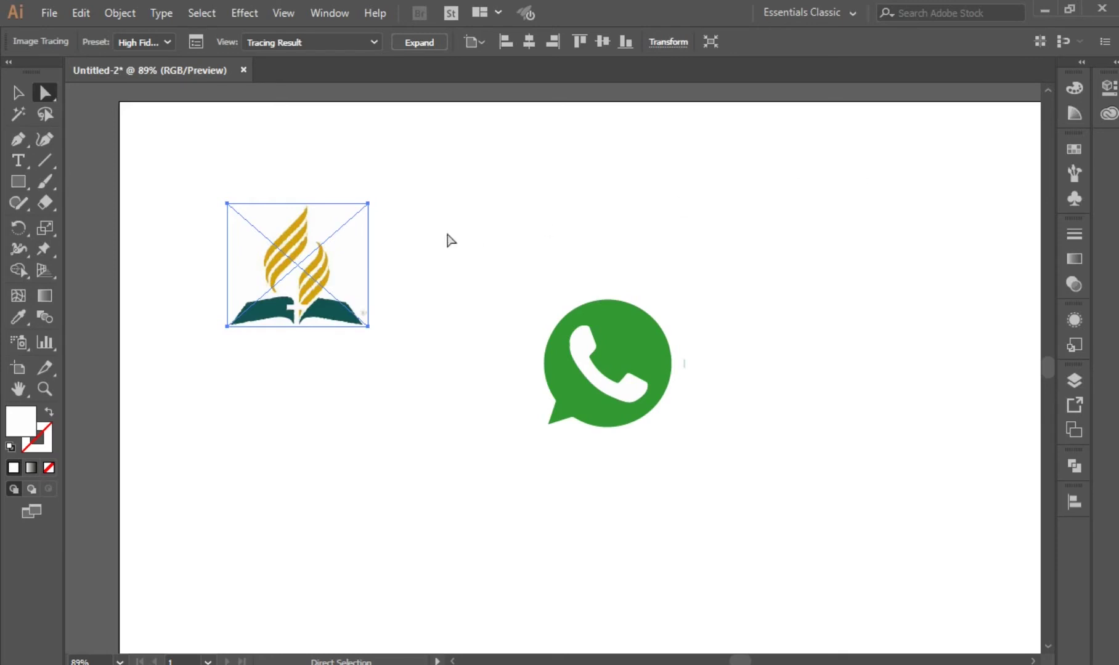
Step: Deselect the traced church logo and show the transparency grid
left_click(400, 274)
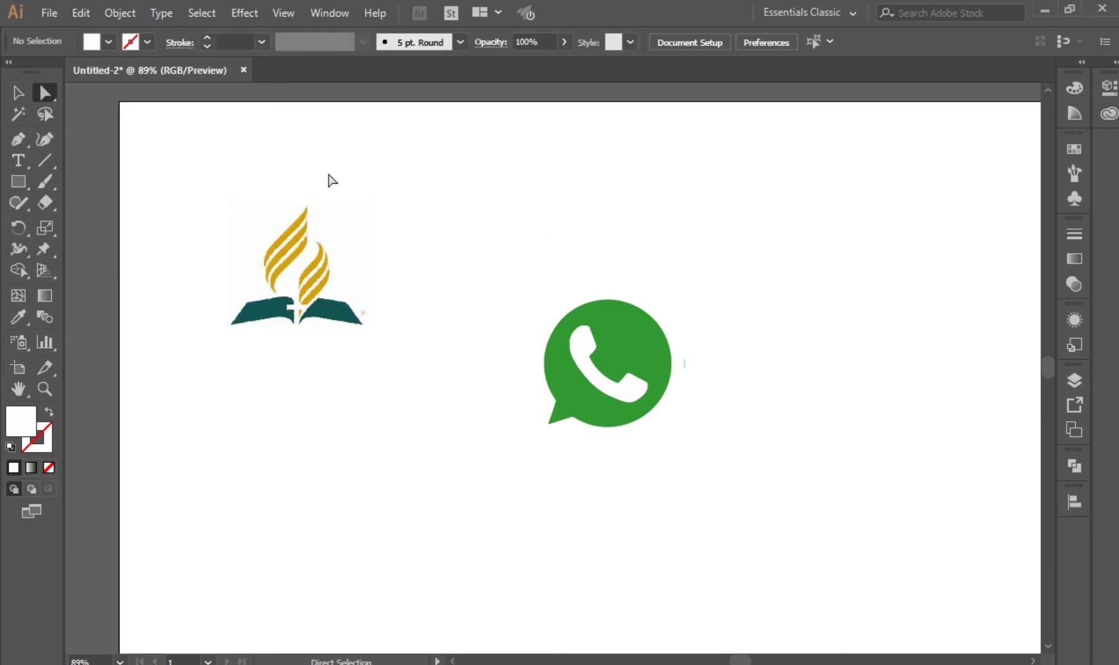
left_click(286, 15)
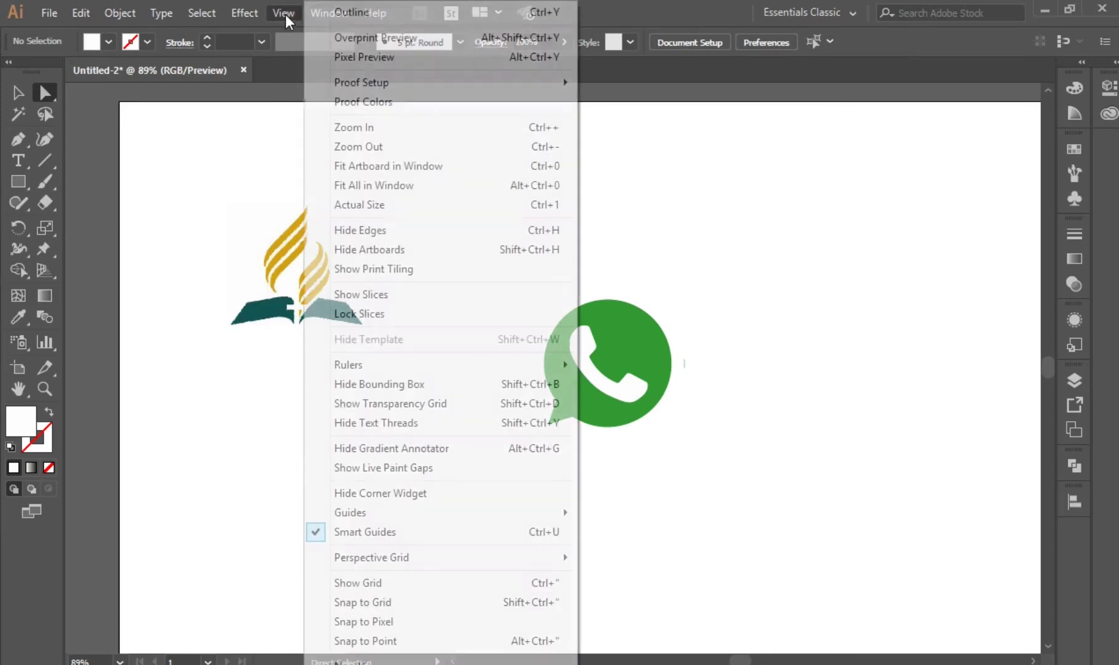
left_click(388, 402)
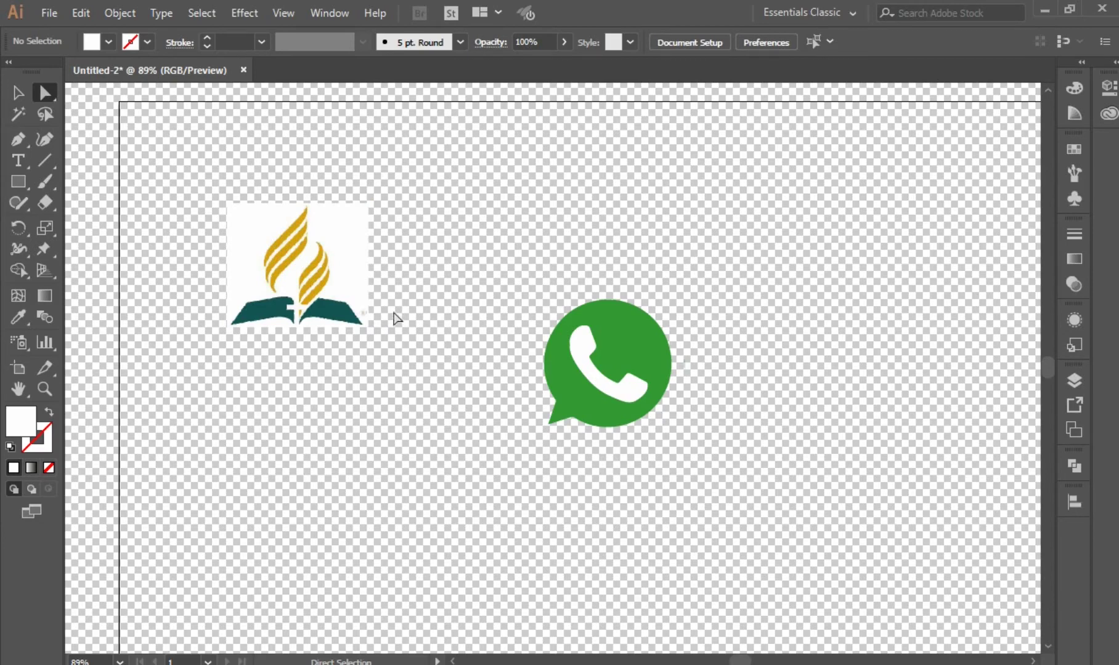
Step: Expand the traced church logo's object and fill into editable paths and deselect it
left_click(253, 235)
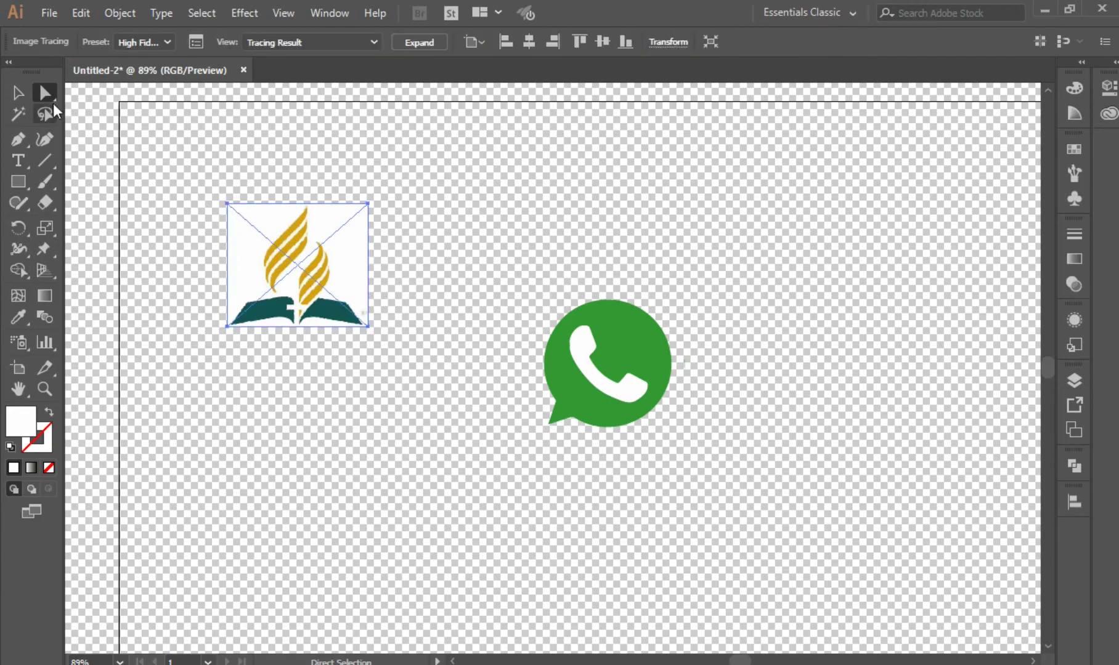
left_click(53, 100)
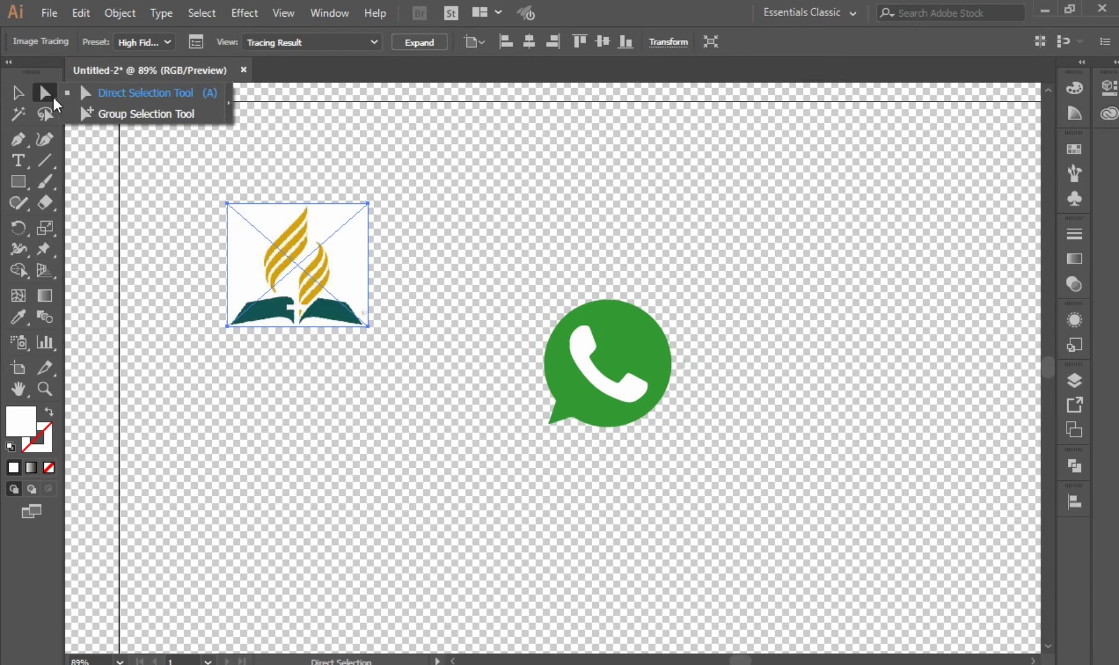
left_click(126, 96)
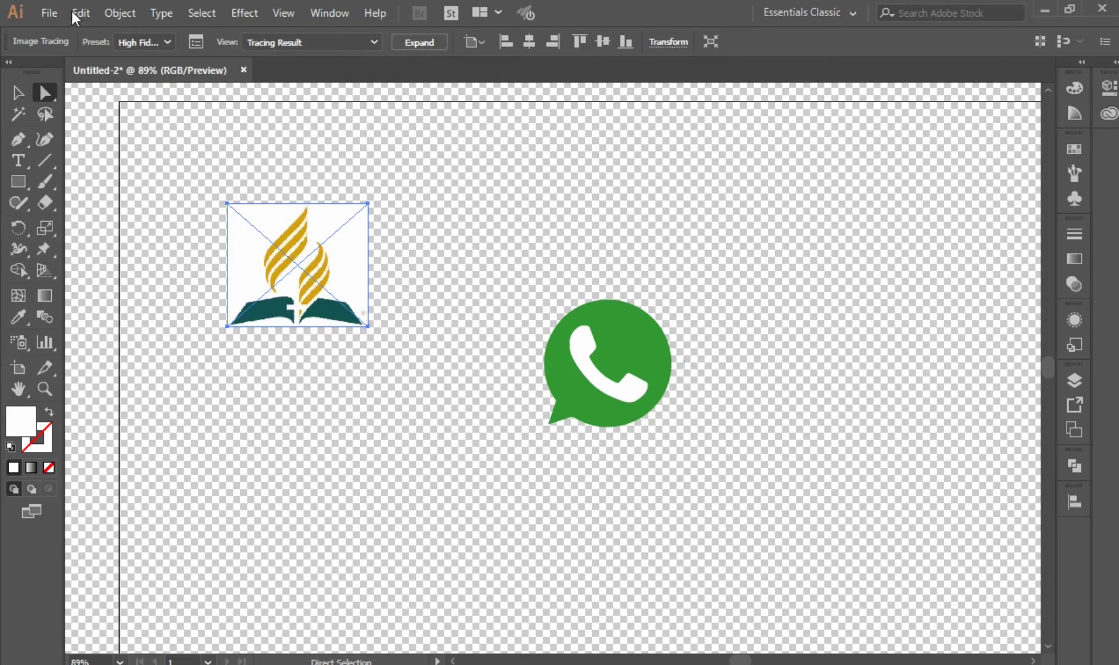
left_click(122, 16)
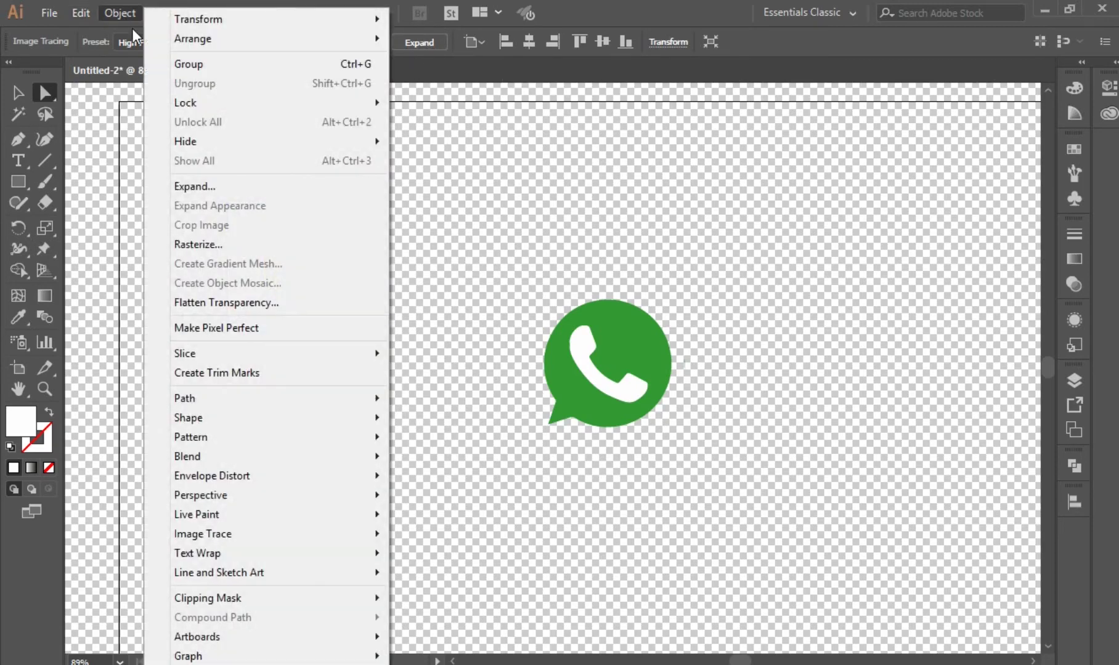
left_click(205, 185)
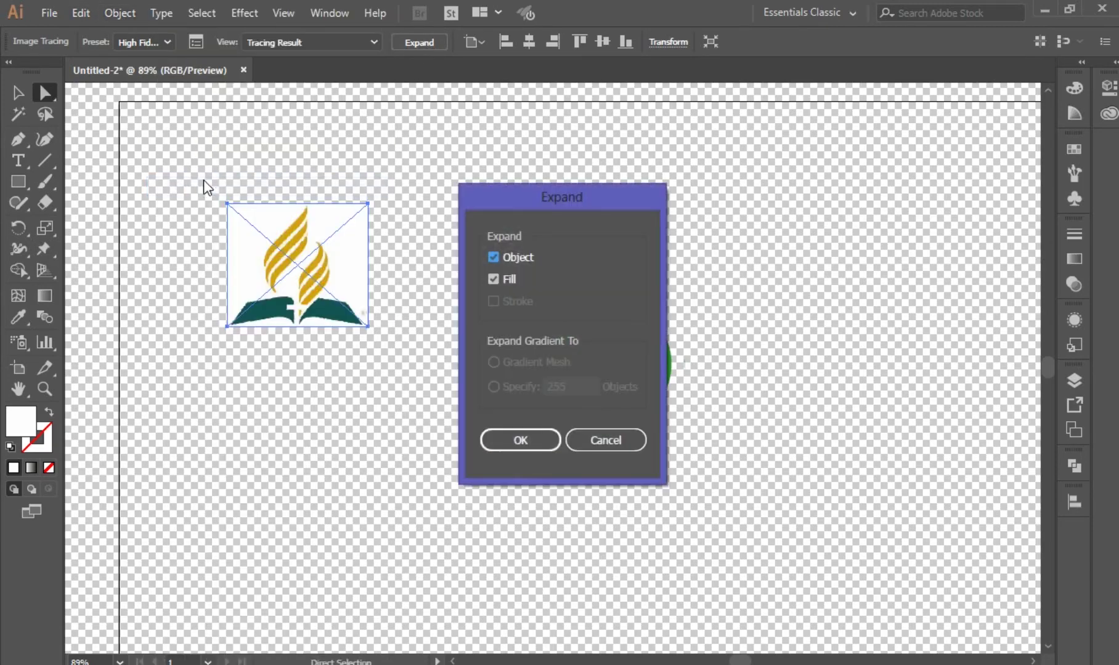
left_click(521, 440)
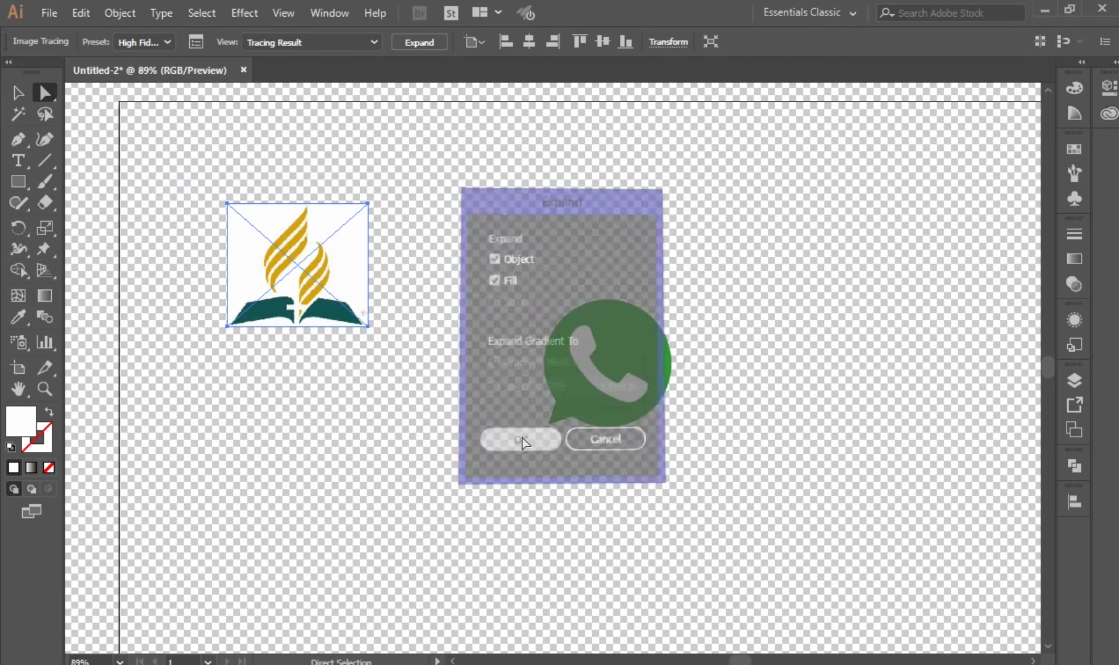
left_click(446, 324)
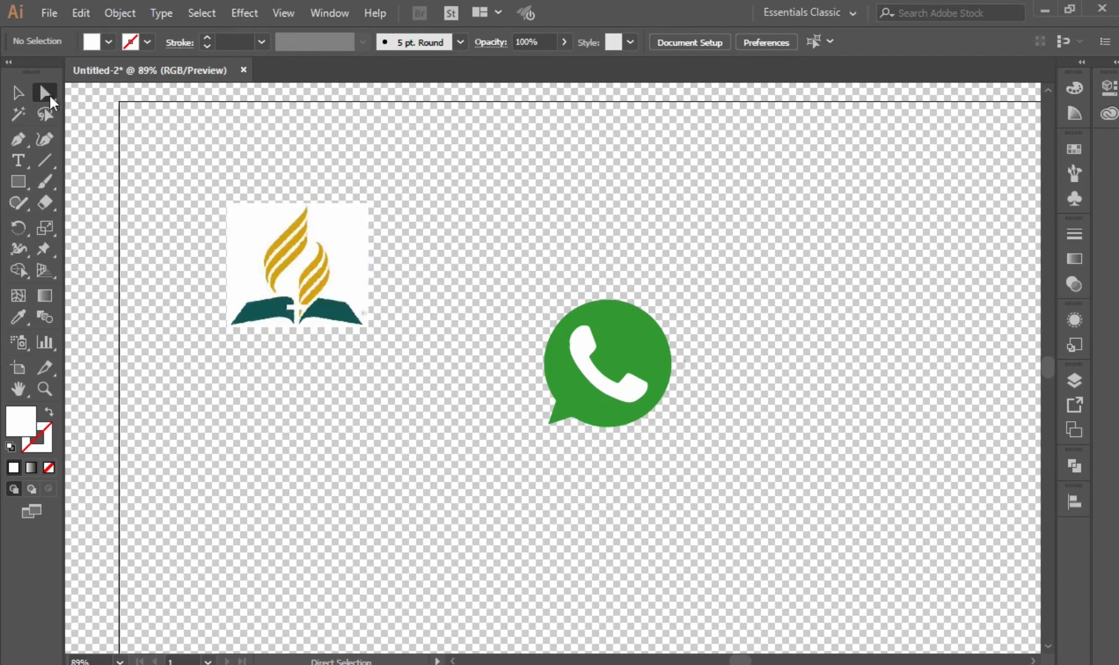
Step: Delete the white background path around the church logo's flame and book using the Direct Selection Tool
left_click(47, 94)
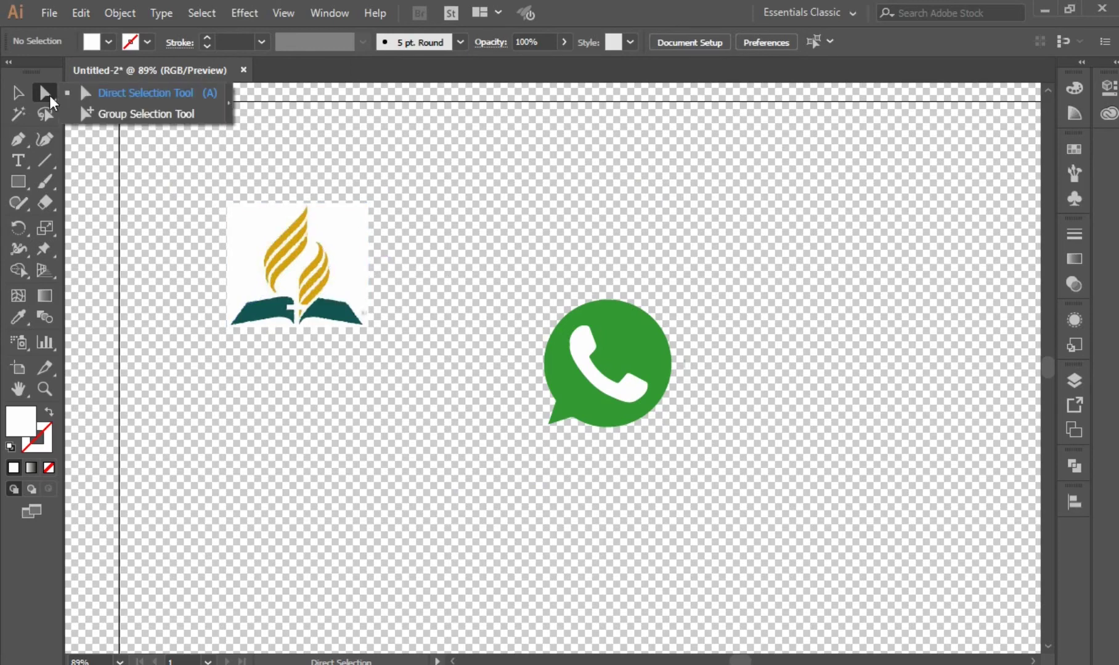
left_click(117, 95)
left_click(347, 236)
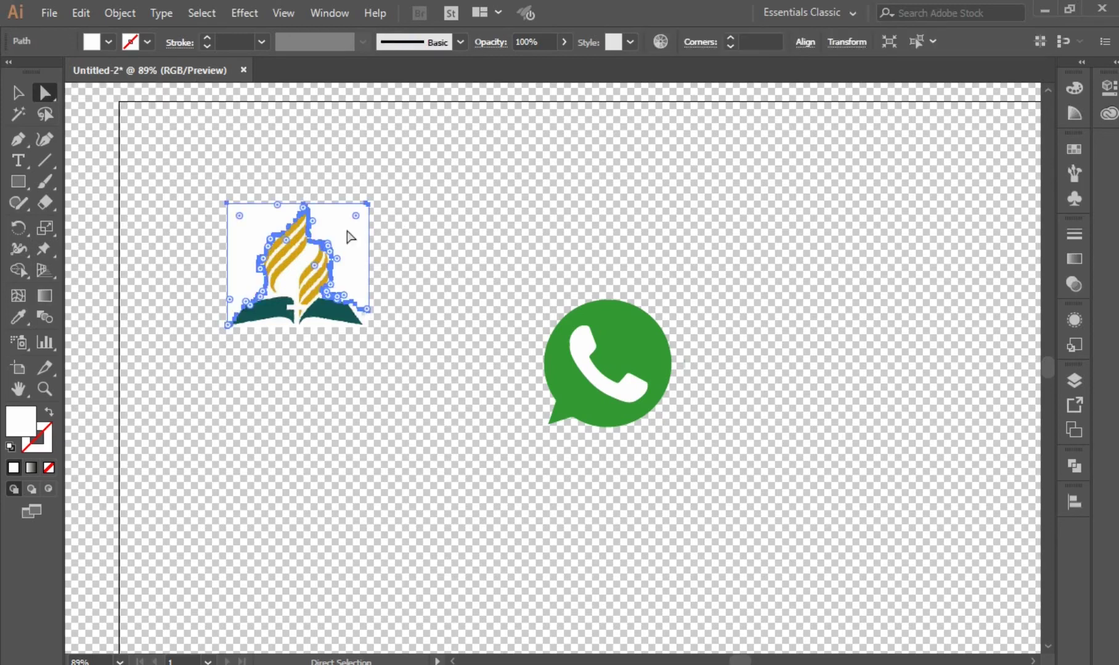
key("Delete")
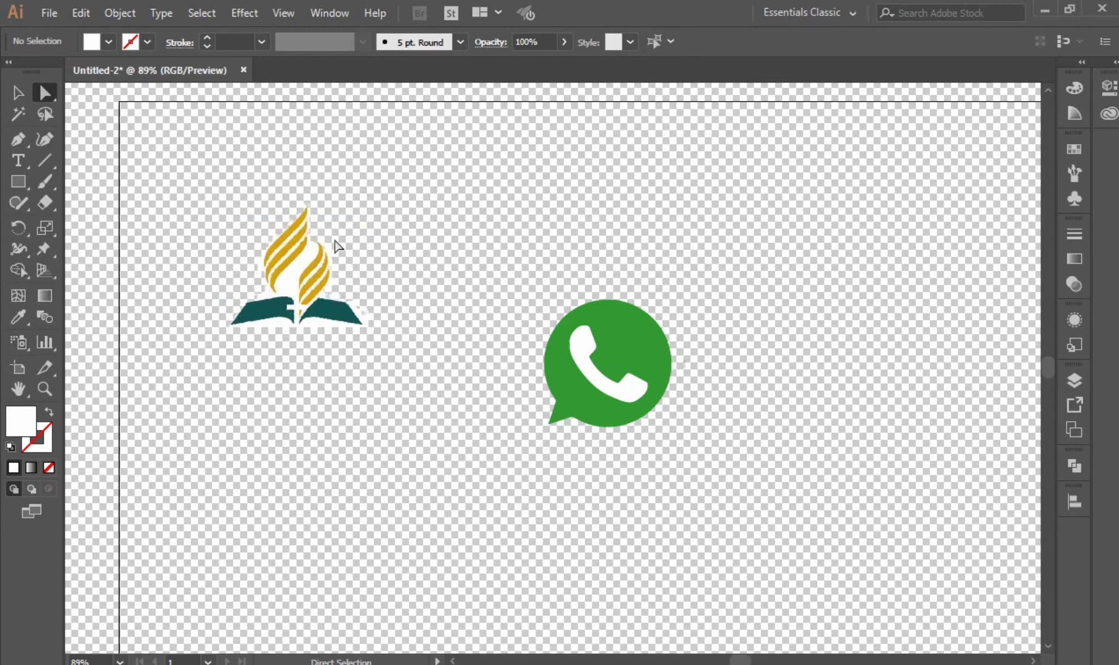
Step: Delete the leftover white paths in the gap between the two halves of the church logo's flame
left_click(295, 268)
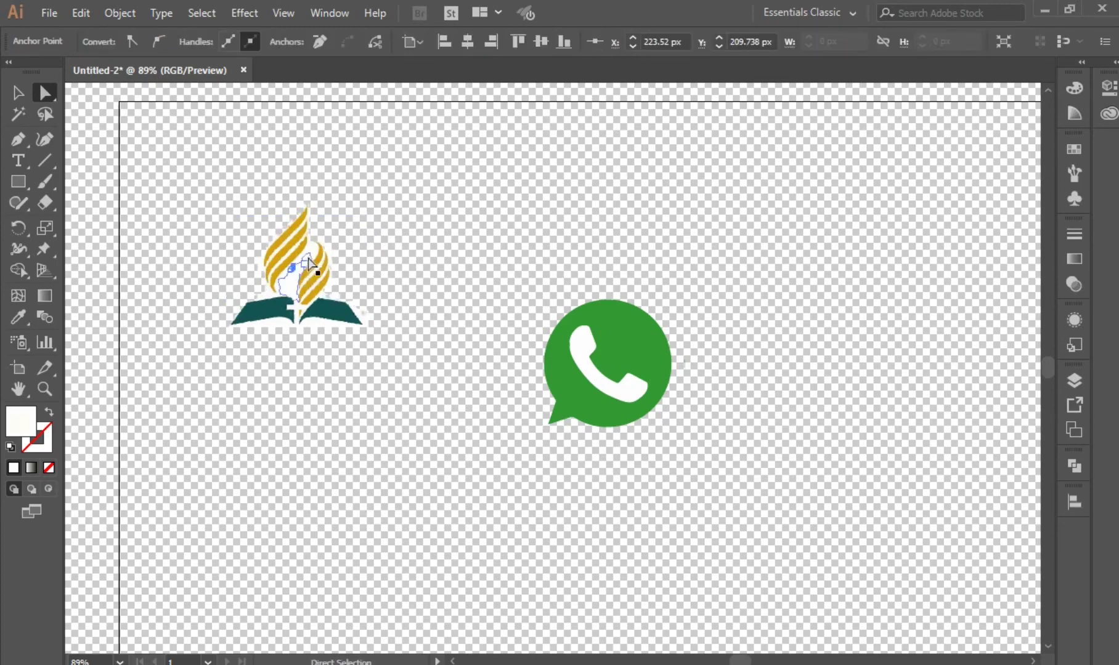
left_click_drag(304, 263, 287, 282)
left_click(290, 287)
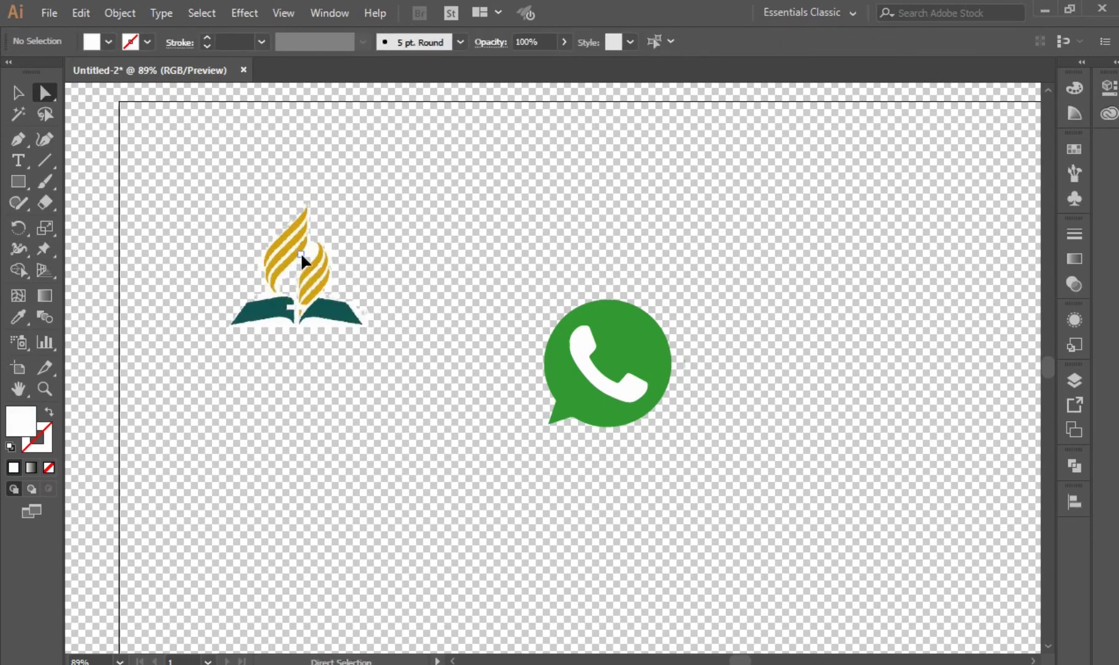
left_click(301, 256)
left_click(312, 253)
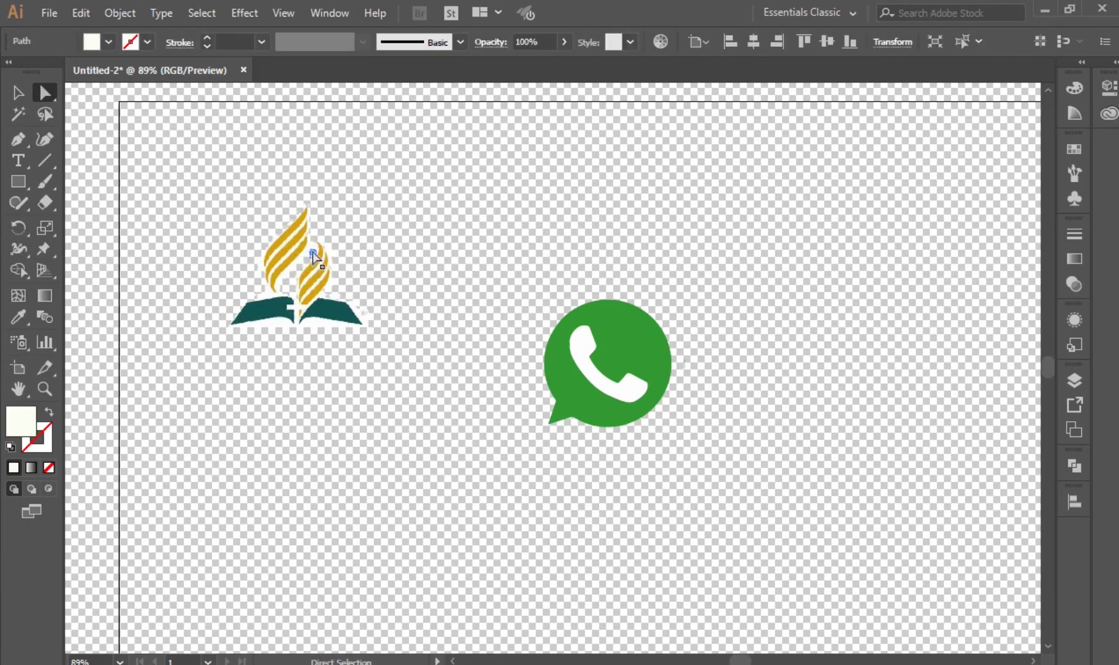
left_click(310, 242)
left_click(302, 244)
Step: Delete the small stray paths between the stripes and along the outer edge of the flame's left half
left_click(279, 251)
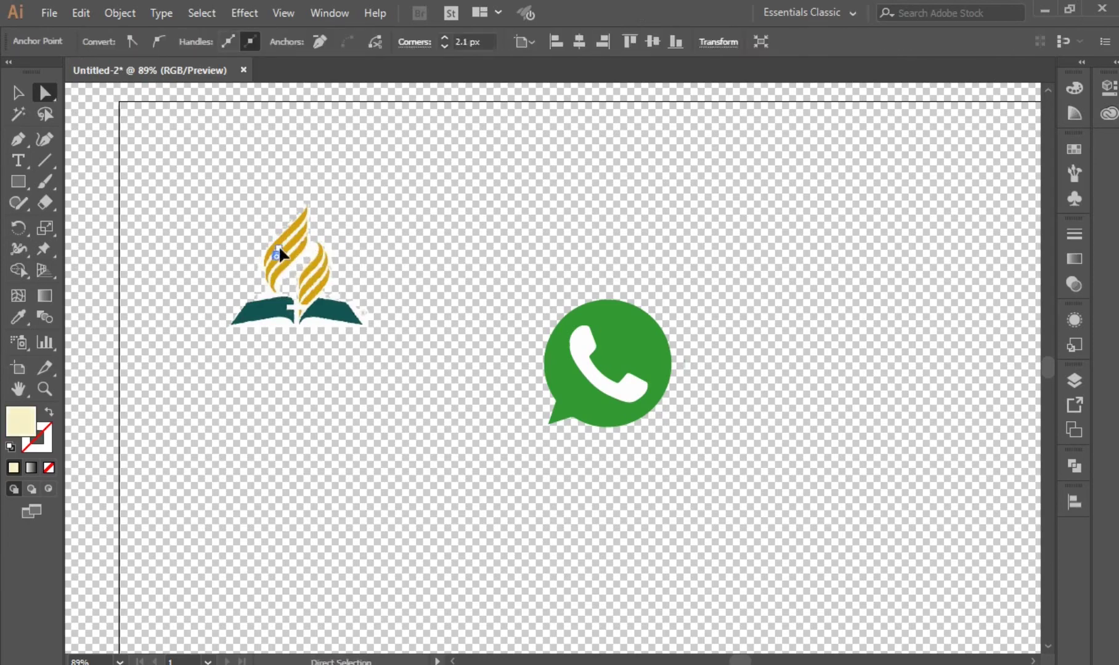
left_click_drag(279, 247, 303, 223)
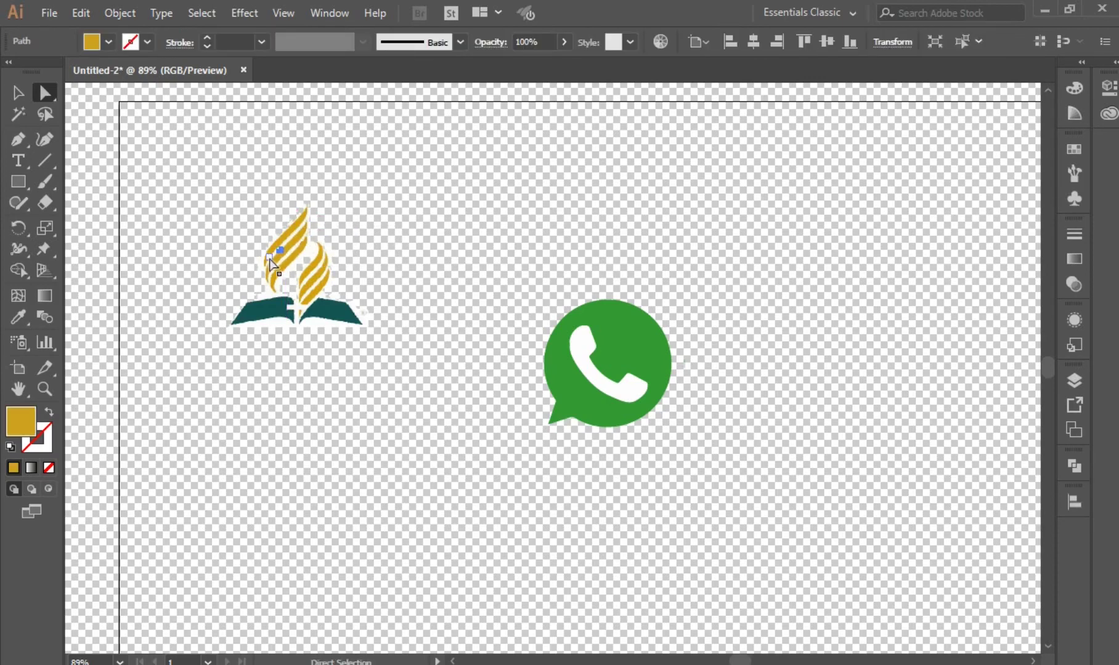
left_click(267, 262)
left_click(277, 253)
Step: Delete the white paths beneath the left page of the church logo's book and clean up its edge
left_click(247, 329)
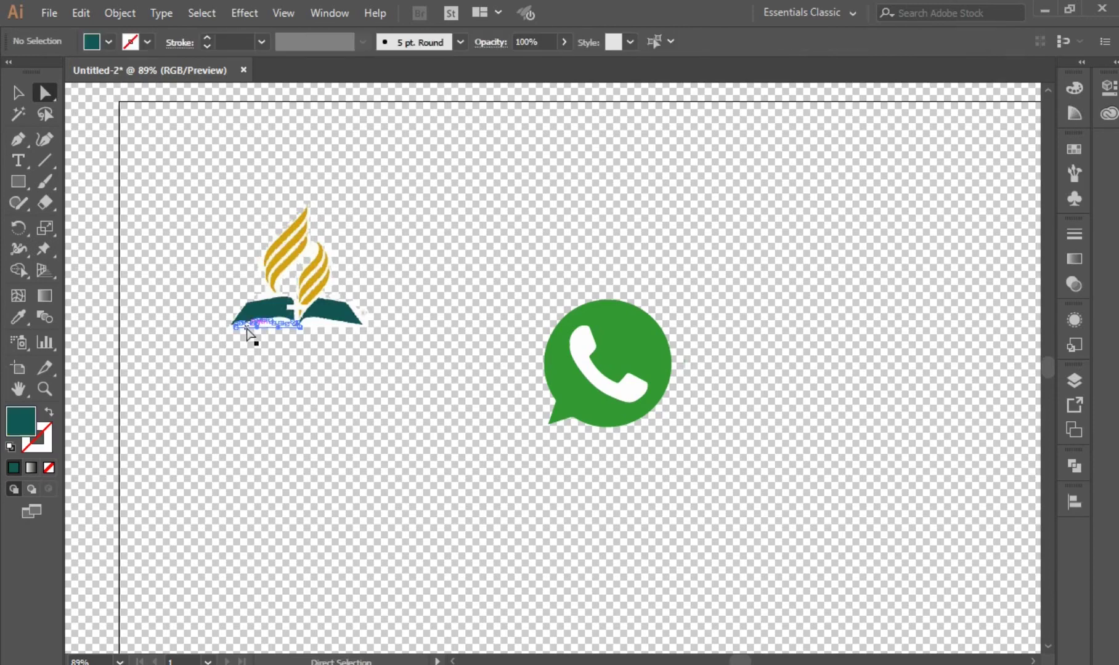
left_click(248, 328)
left_click(255, 328)
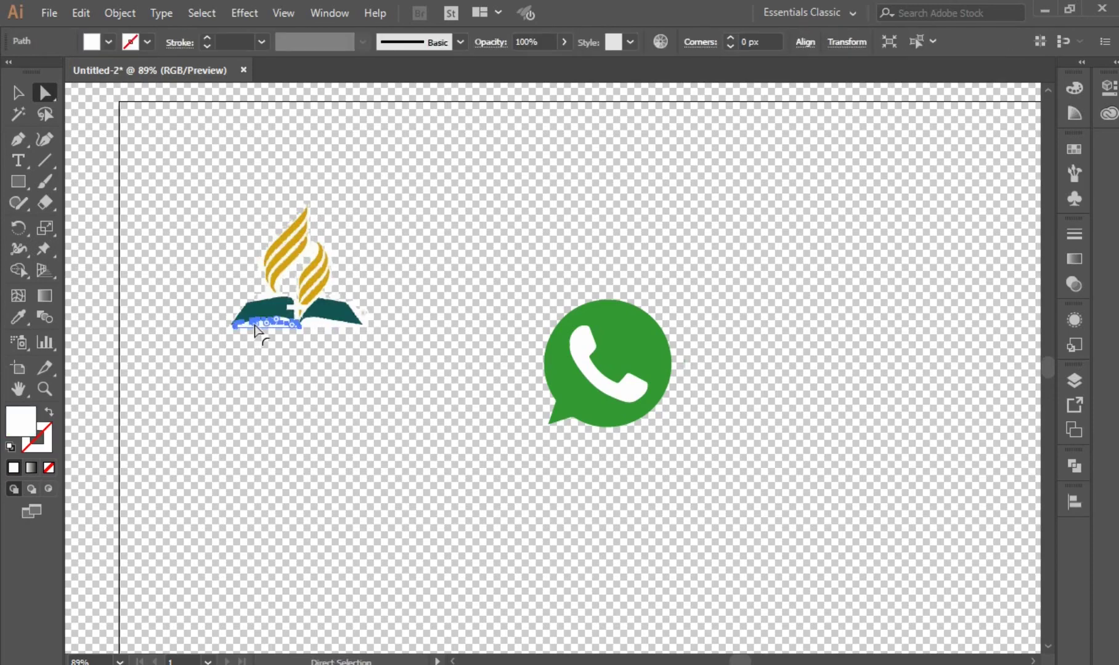
left_click(257, 333)
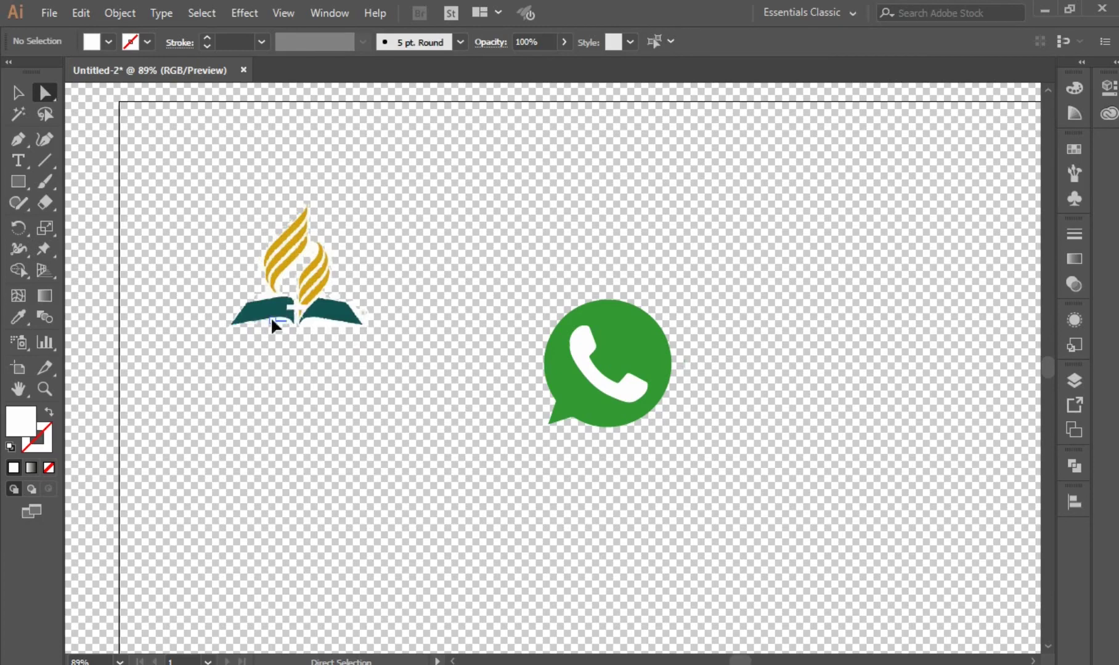
left_click_drag(272, 324, 243, 308)
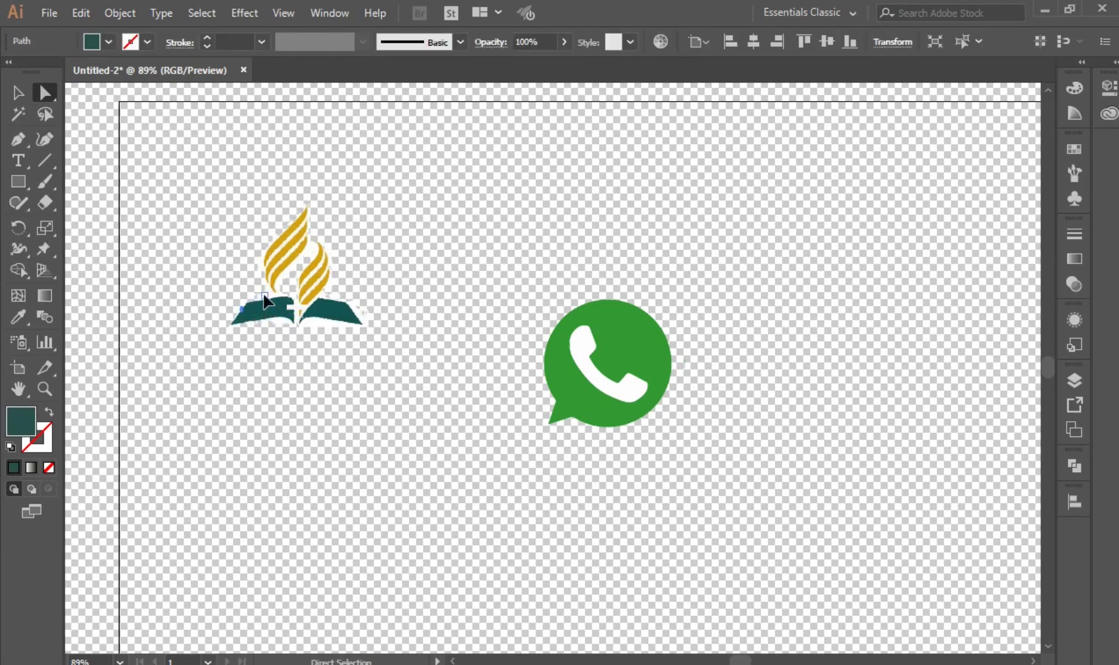
Step: Check the flame gap and the book's right page for leftover paths and clear the selection
left_click(301, 251)
left_click(353, 228)
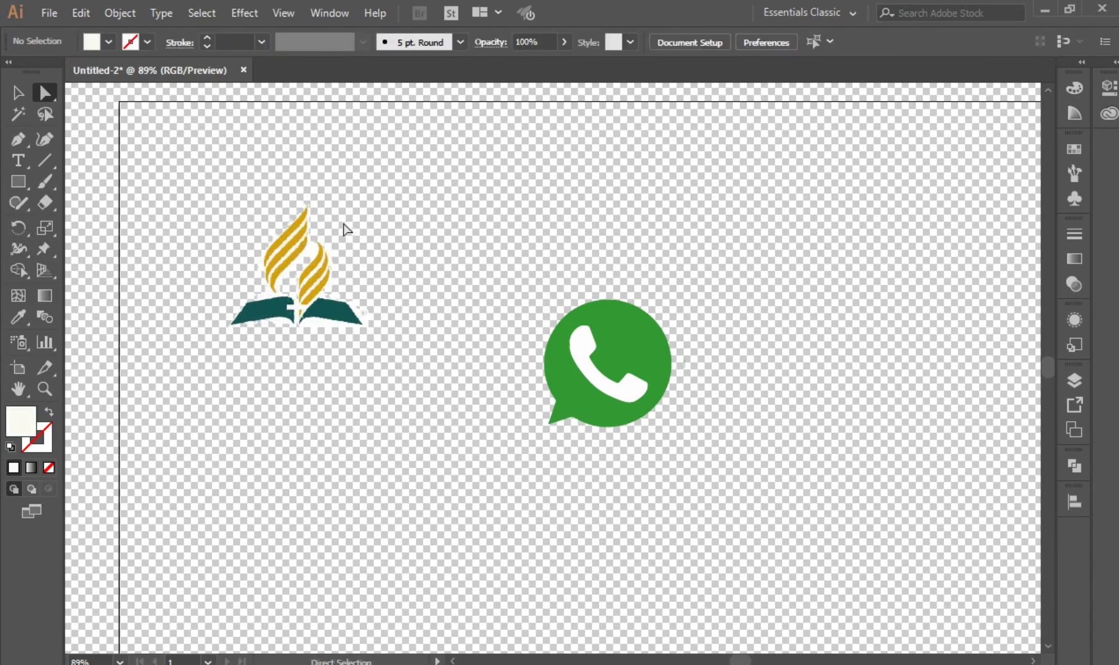
left_click(316, 315)
left_click(380, 282)
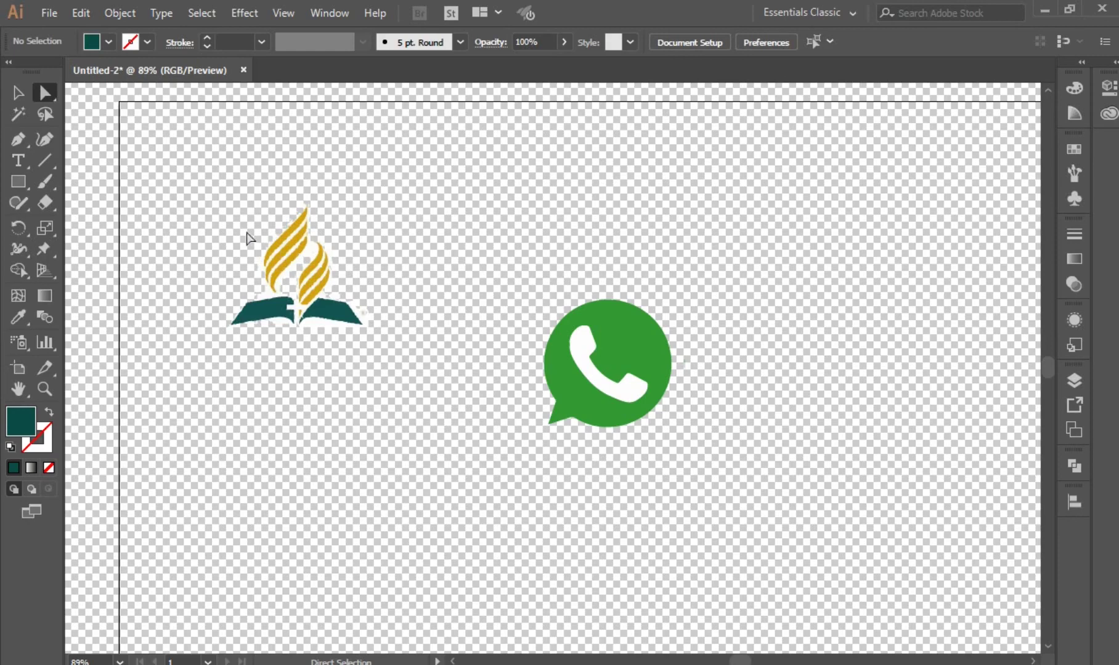